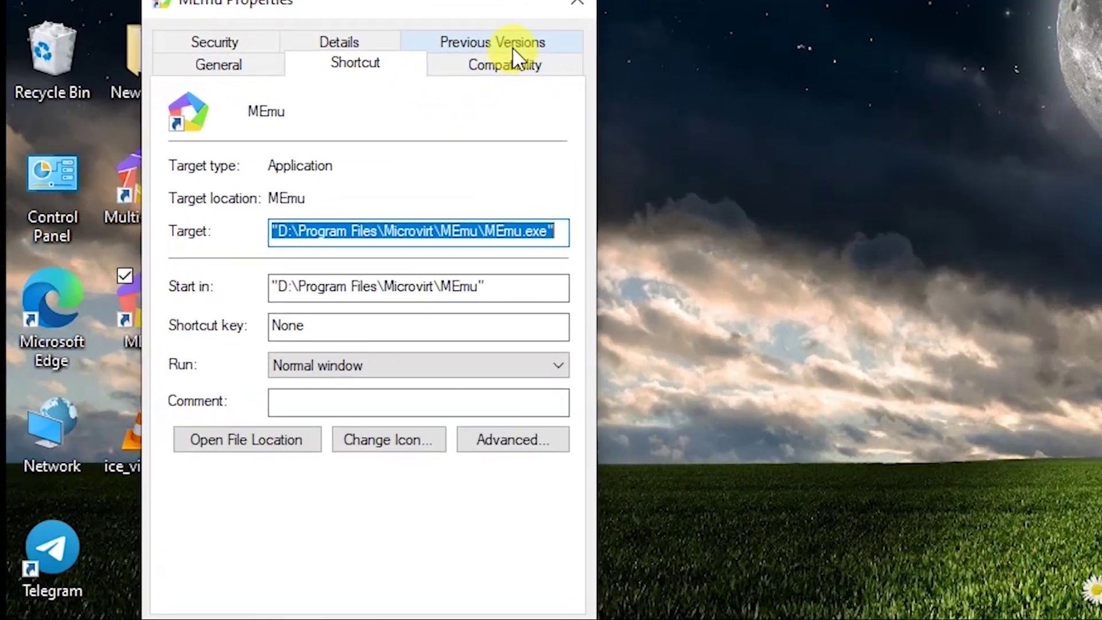
# Set the MEmu shortcut to Windows 8 compatibility, run as administrator, and Application high-DPI scaling.
pyautogui.click(322, 198)
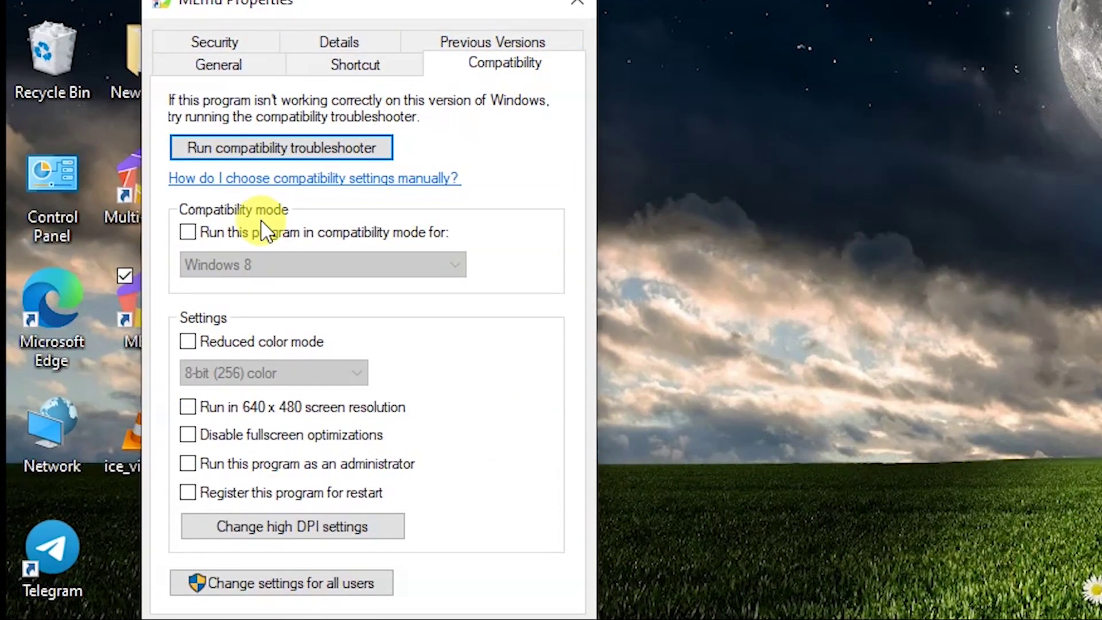
pyautogui.click(265, 234)
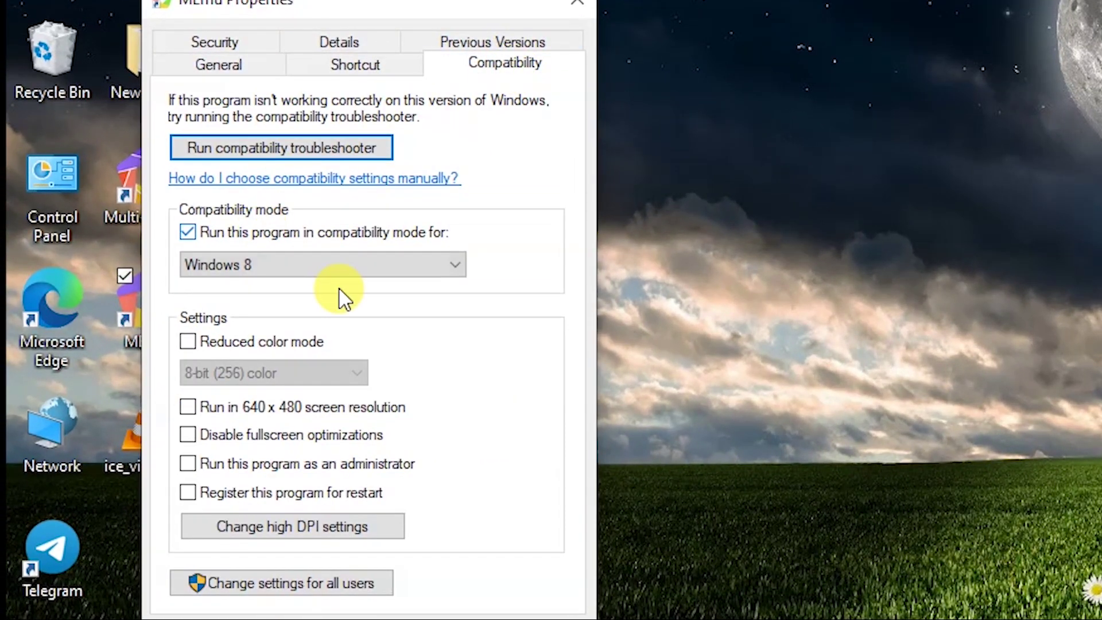
pyautogui.click(239, 469)
pyautogui.click(256, 526)
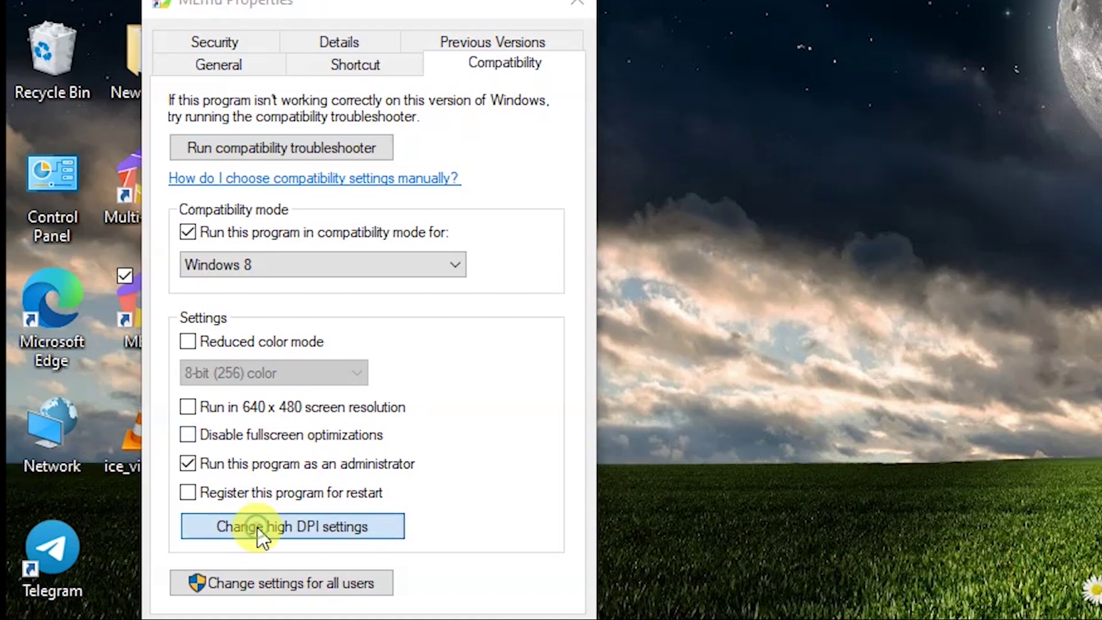
pyautogui.click(322, 485)
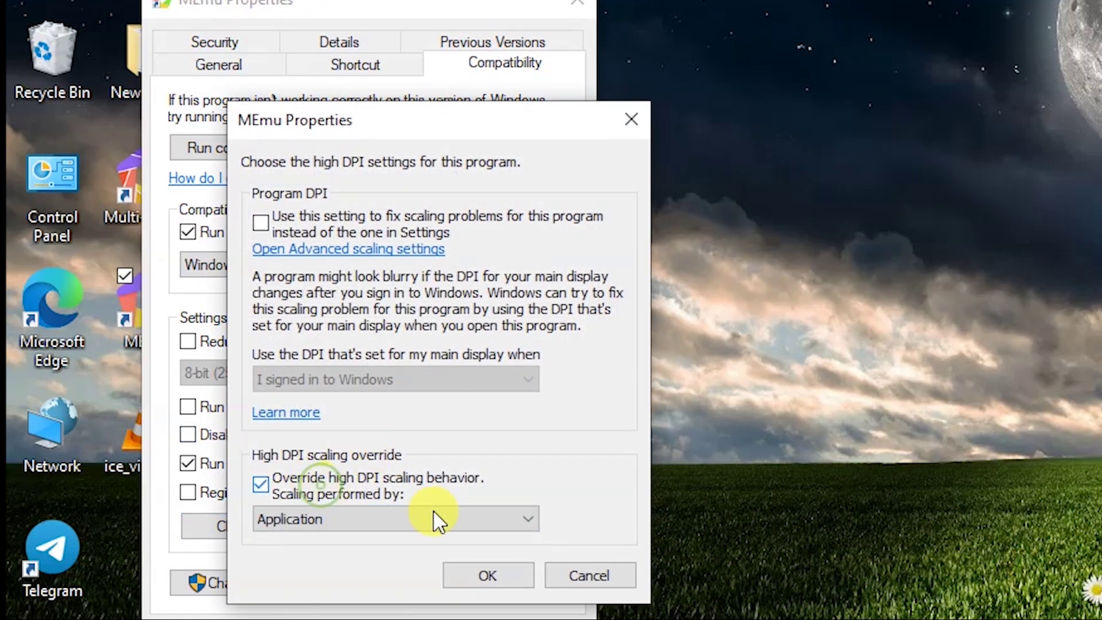
pyautogui.click(491, 576)
pyautogui.click(343, 562)
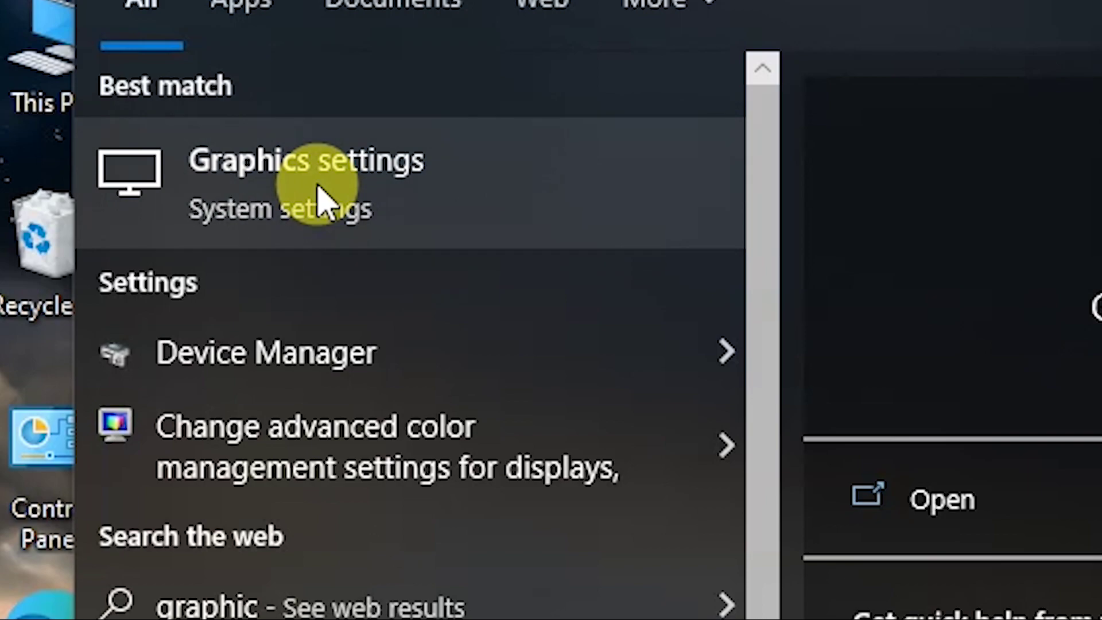
# Add the Desktop MEmu shortcut to the Windows Graphics settings app list.
pyautogui.click(319, 190)
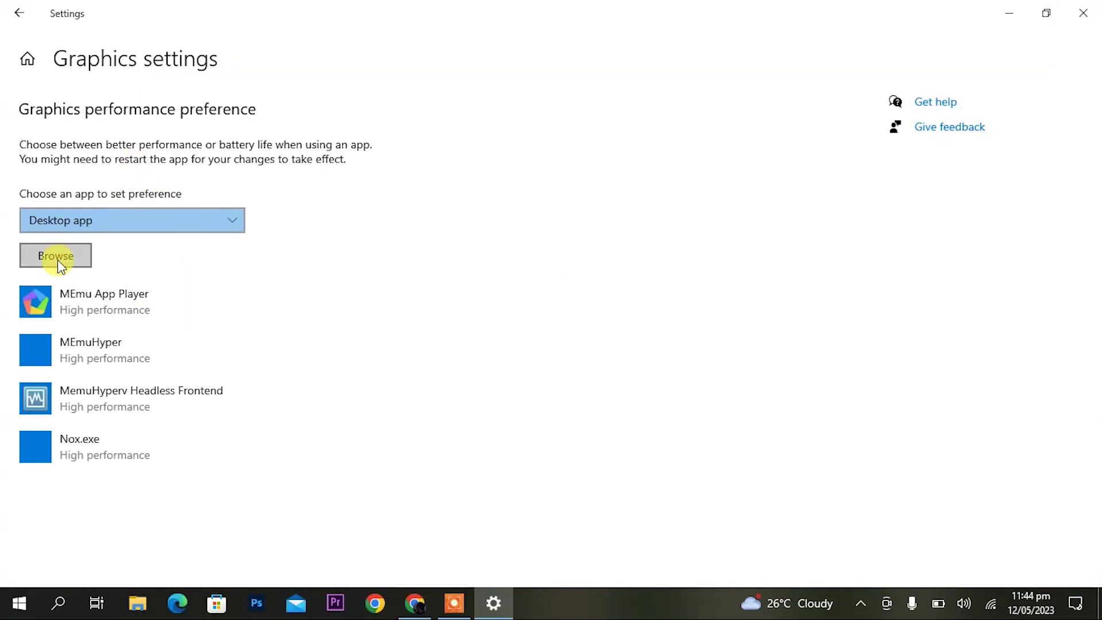
pyautogui.click(60, 262)
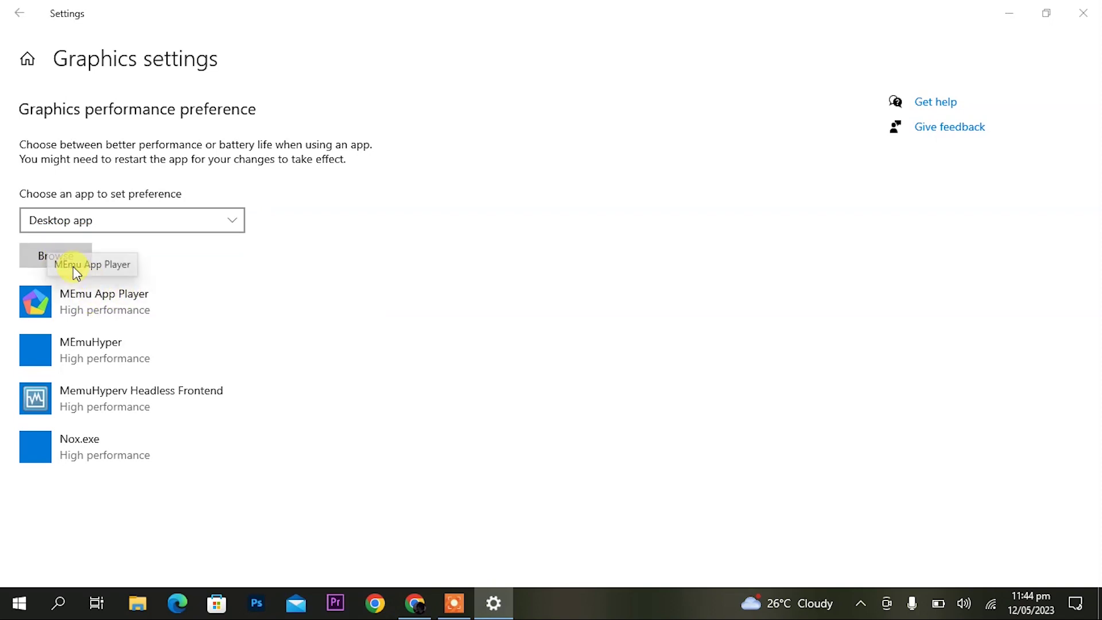
pyautogui.click(68, 265)
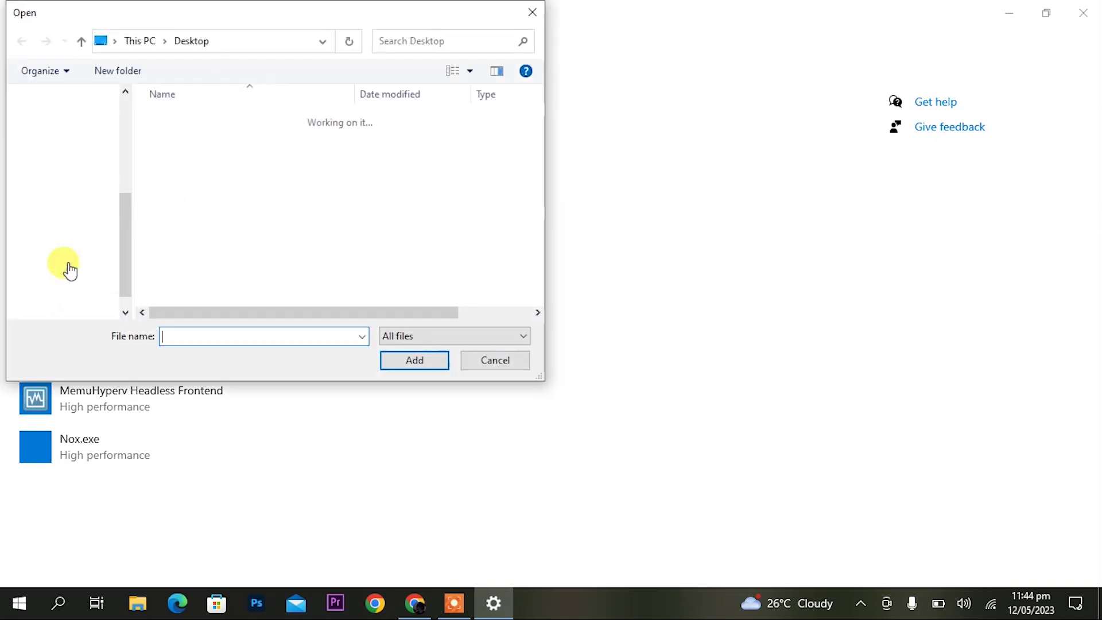
pyautogui.click(67, 263)
pyautogui.click(88, 143)
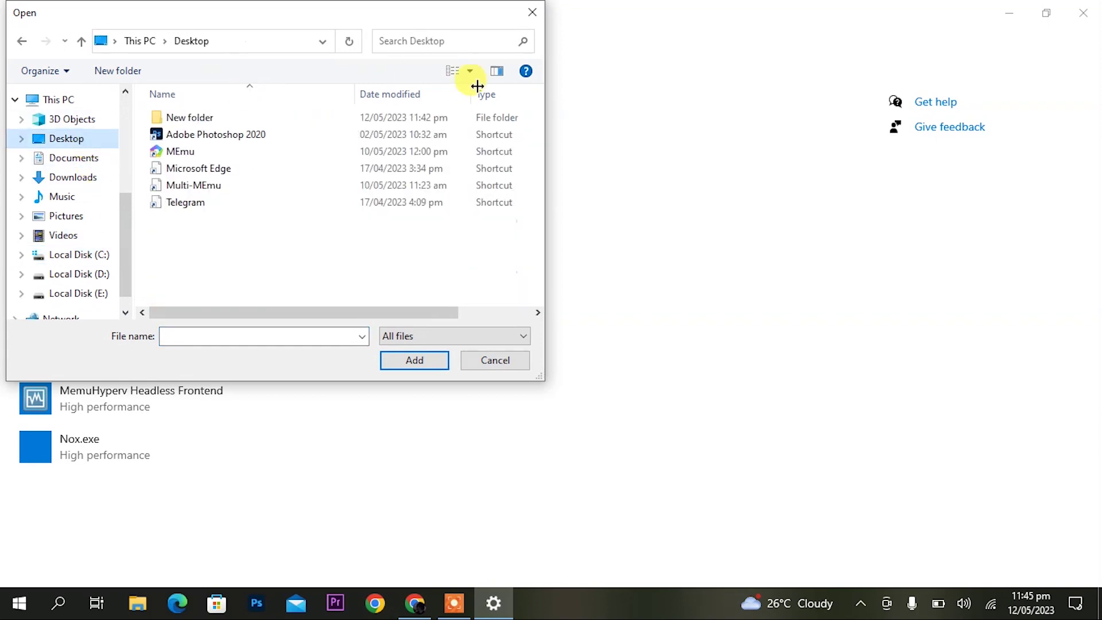
pyautogui.click(281, 156)
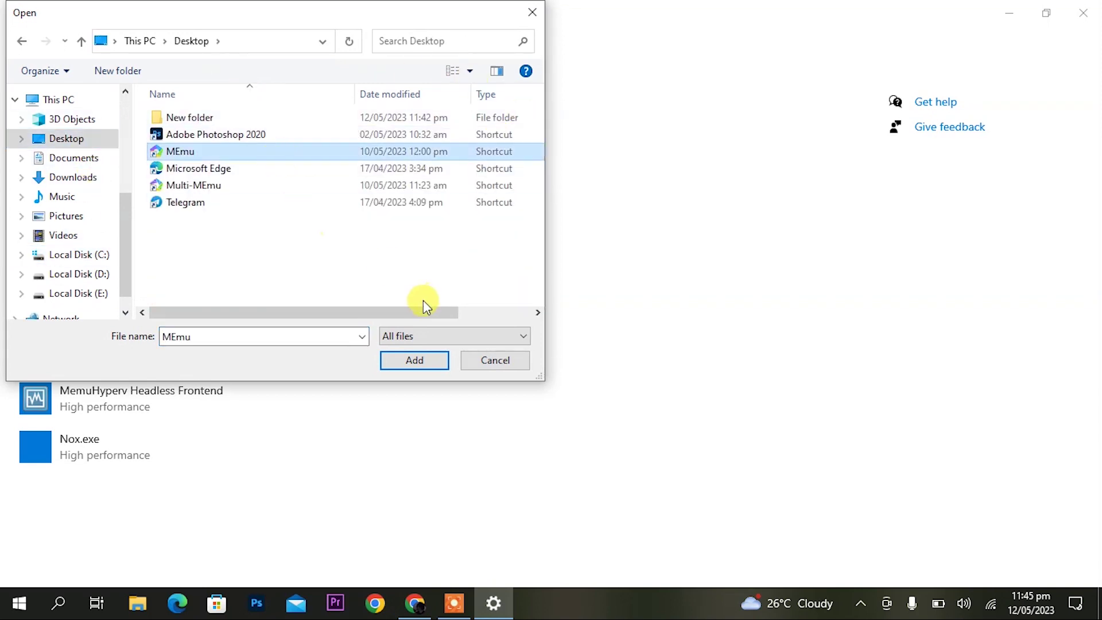
pyautogui.click(469, 365)
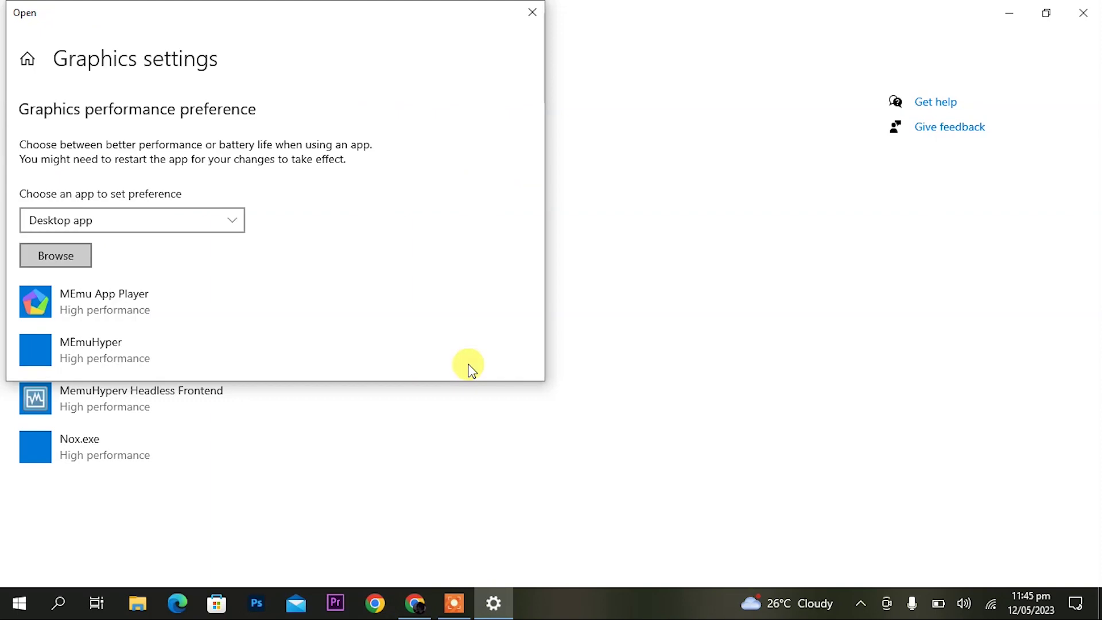
# Set MEmu App Player's graphics preference to High performance and save it.
pyautogui.click(162, 313)
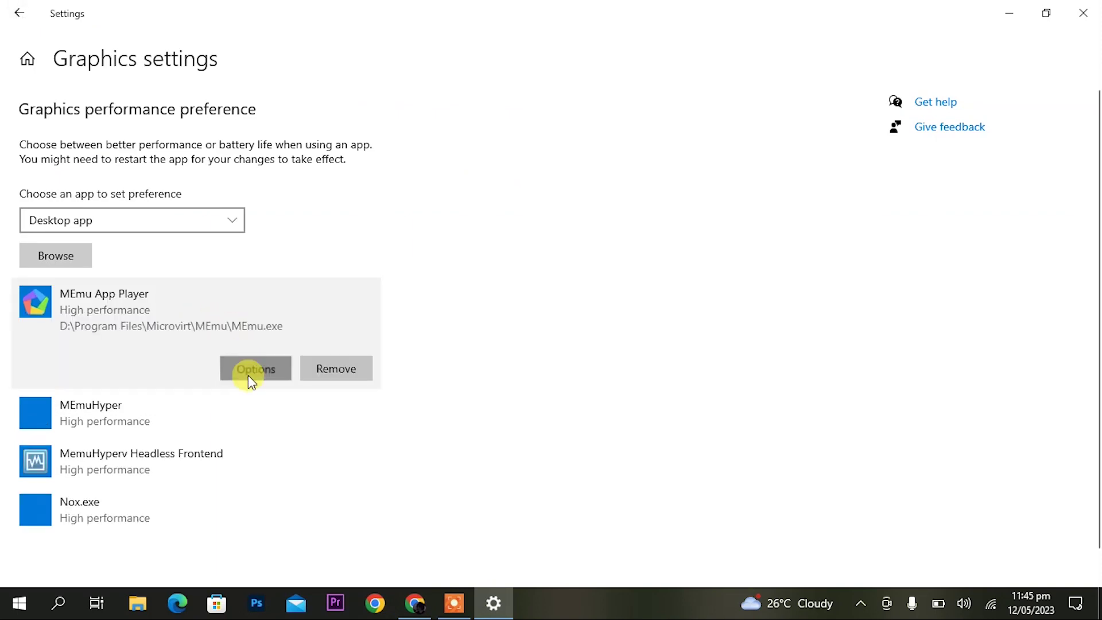
pyautogui.click(248, 374)
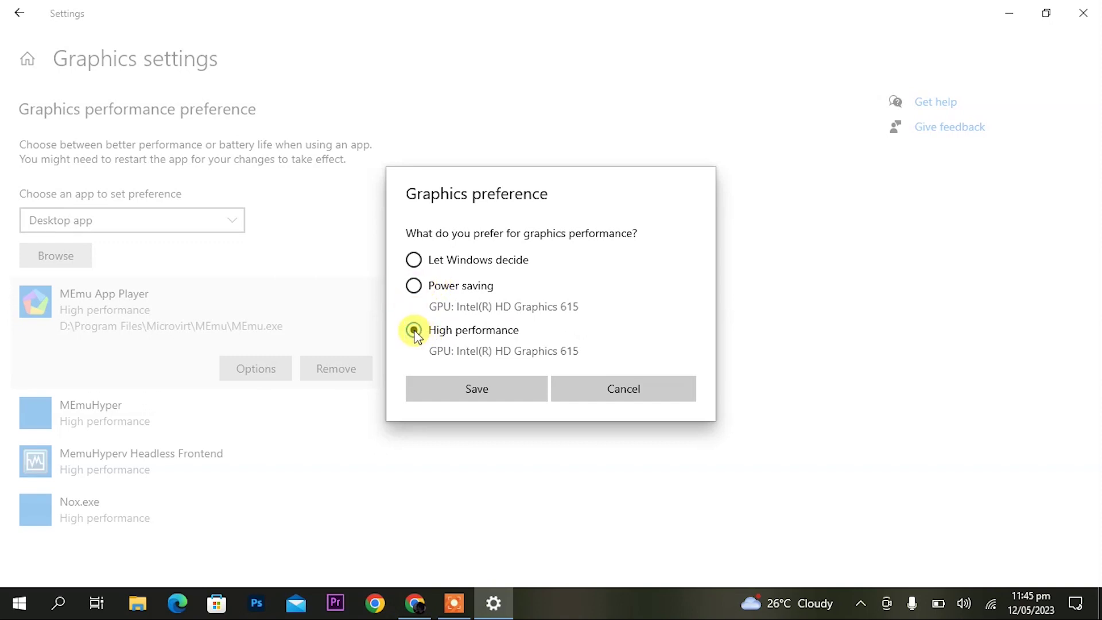
pyautogui.click(484, 388)
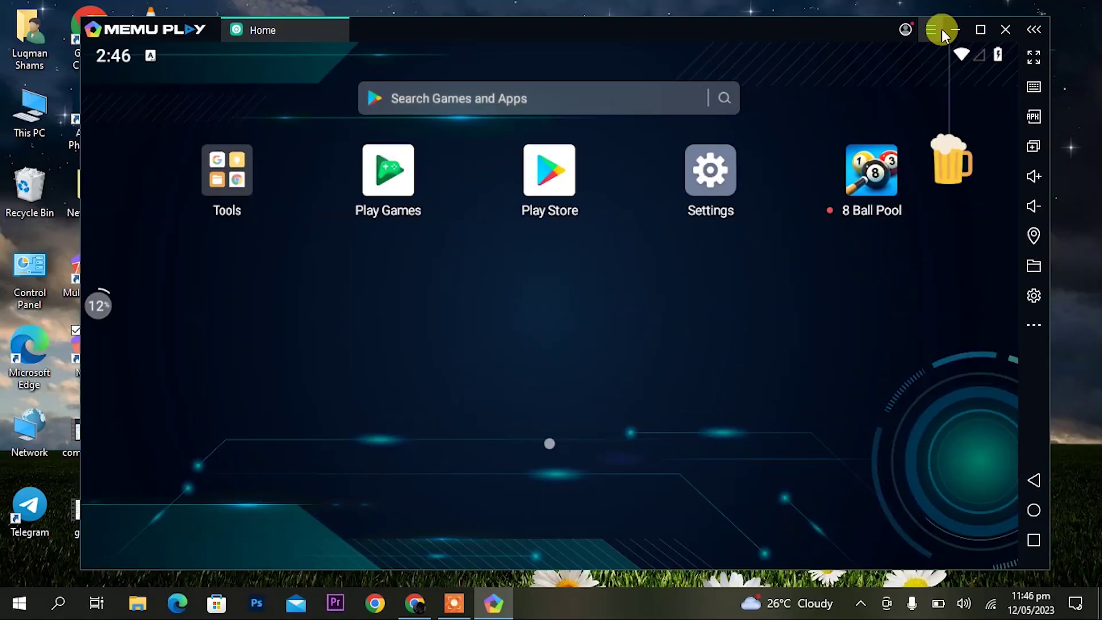
# In MEmu's Engine settings, keep 2 CPU cores, 4096 MB RAM and OpenGL rendering.
pyautogui.click(935, 29)
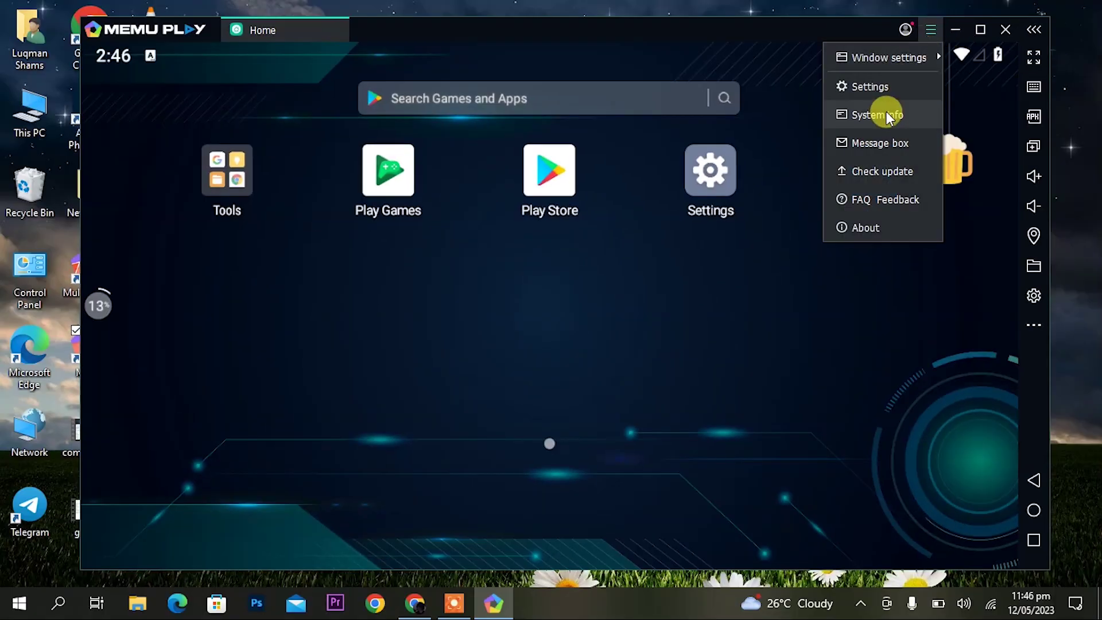
pyautogui.click(887, 92)
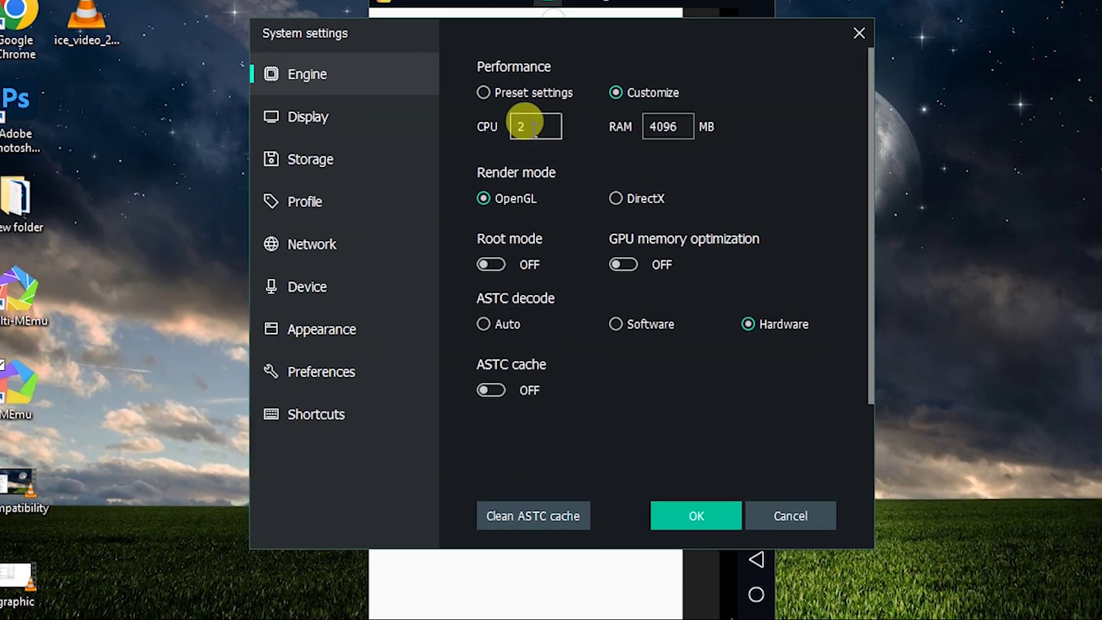
pyautogui.click(530, 124)
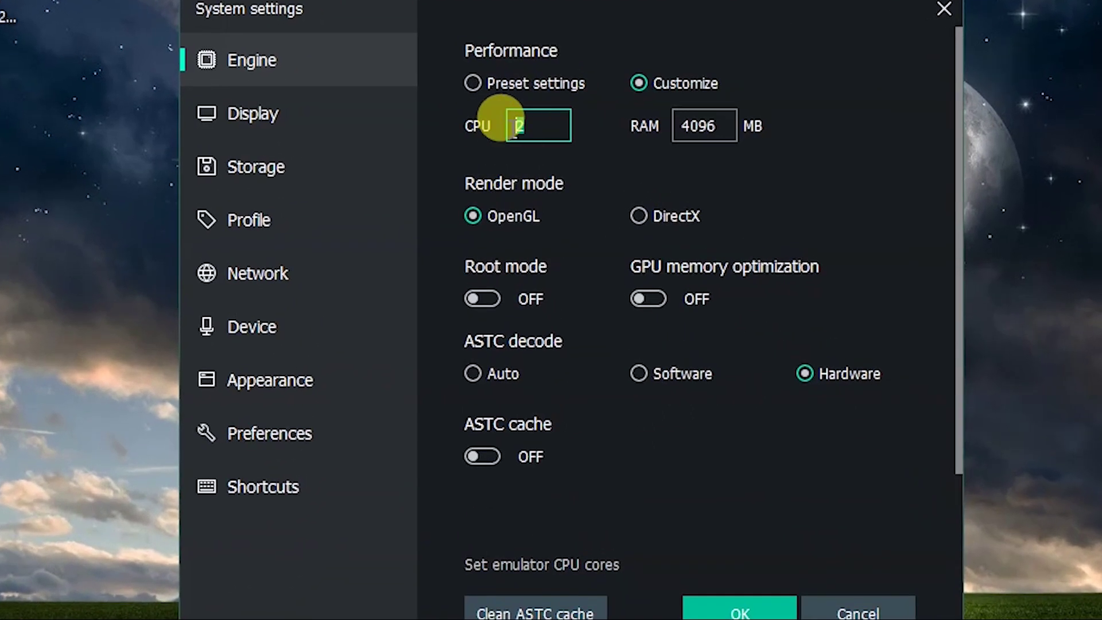
pyautogui.doubleClick(728, 128)
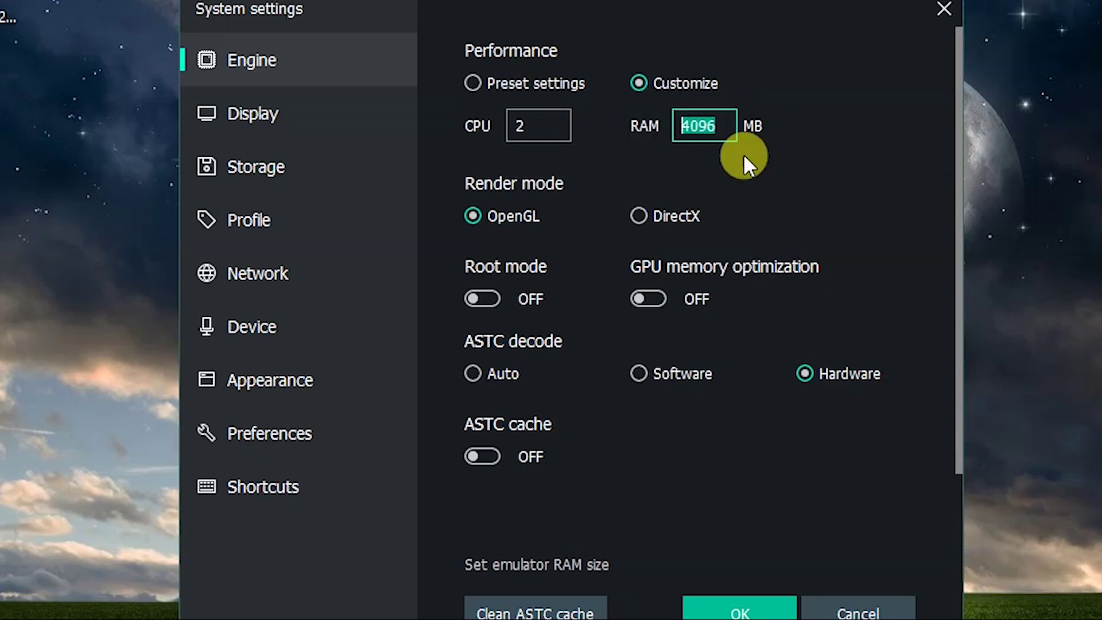
pyautogui.click(772, 181)
pyautogui.click(654, 223)
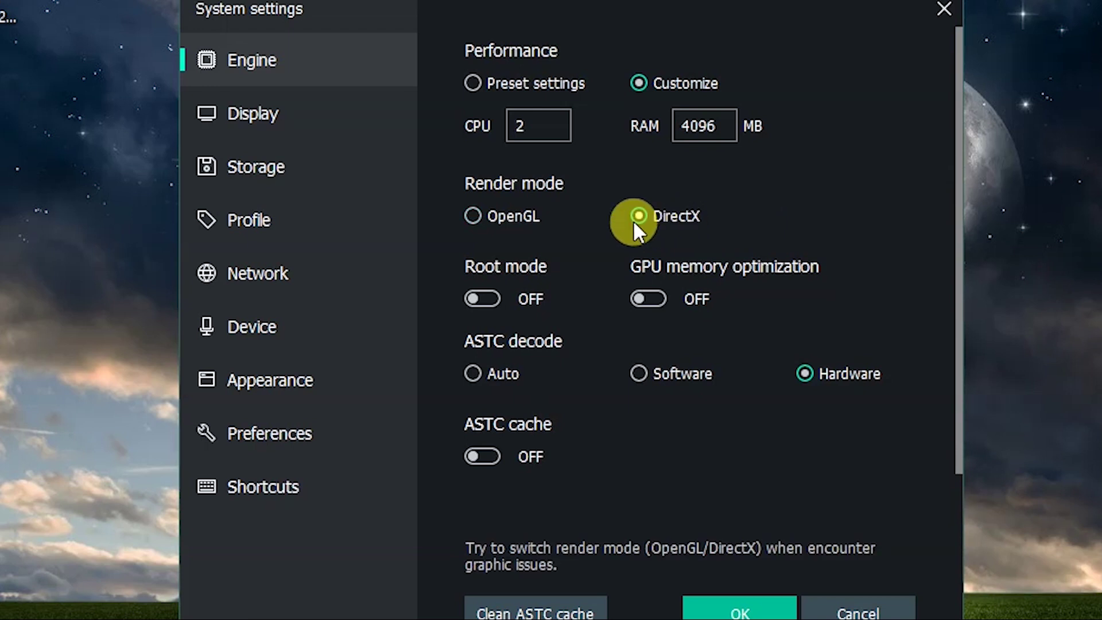
pyautogui.click(497, 217)
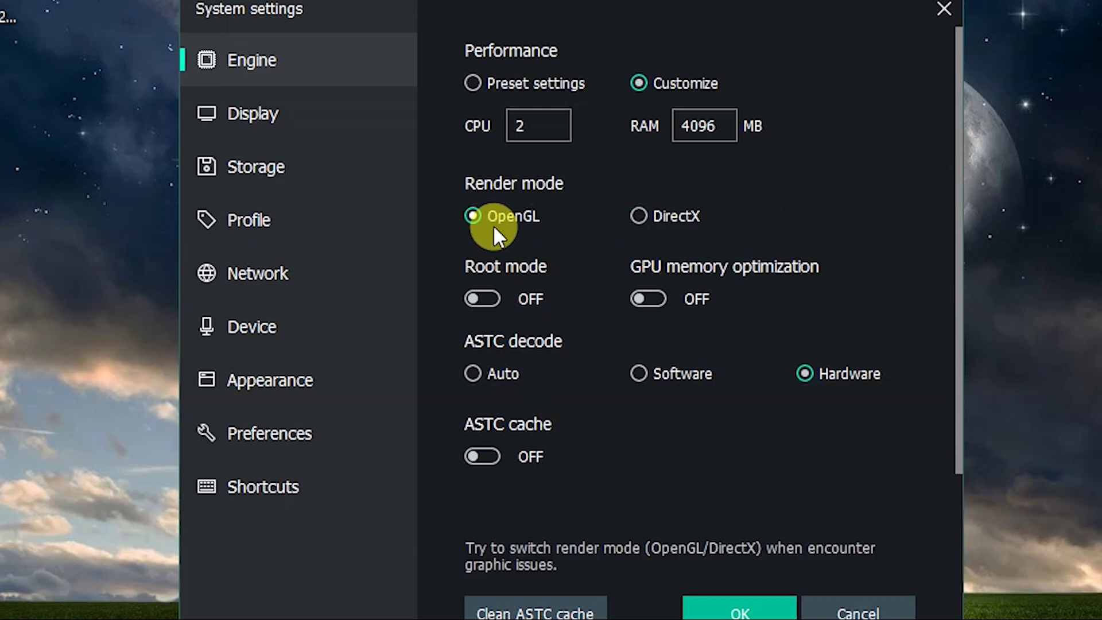
# Switch Root mode and GPU memory optimization on.
pyautogui.click(484, 291)
pyautogui.moveTo(468, 370)
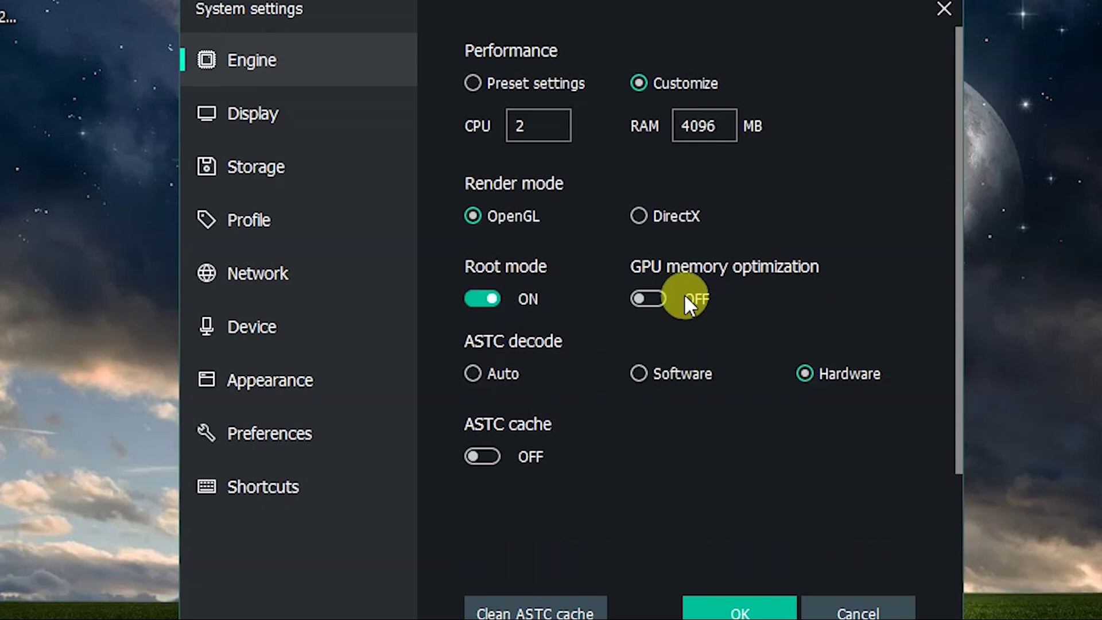
pyautogui.moveTo(658, 296)
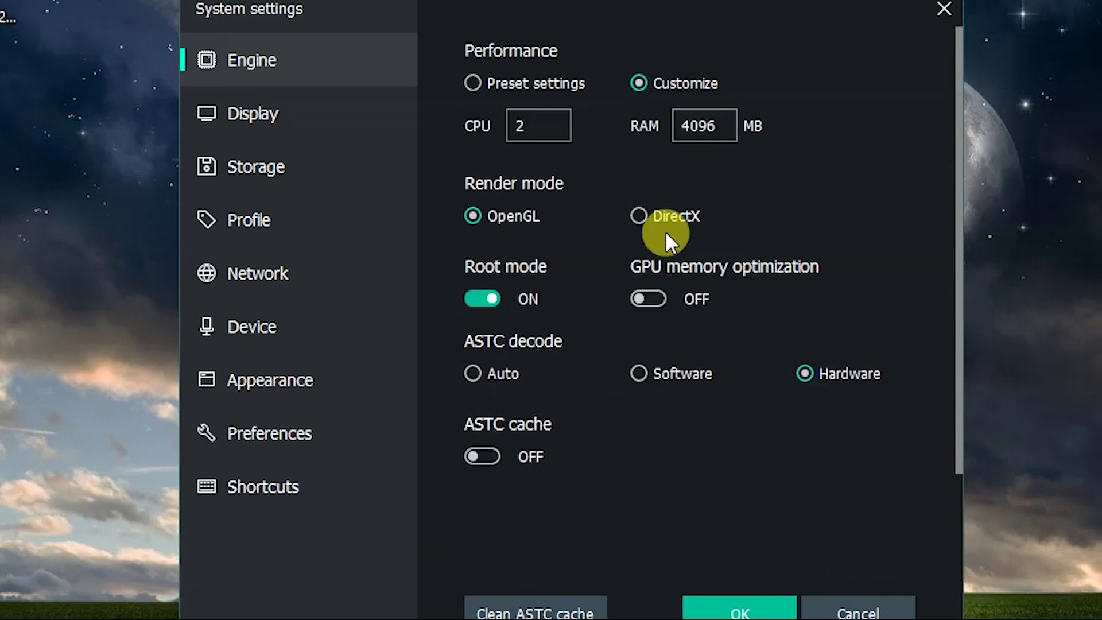
pyautogui.click(658, 295)
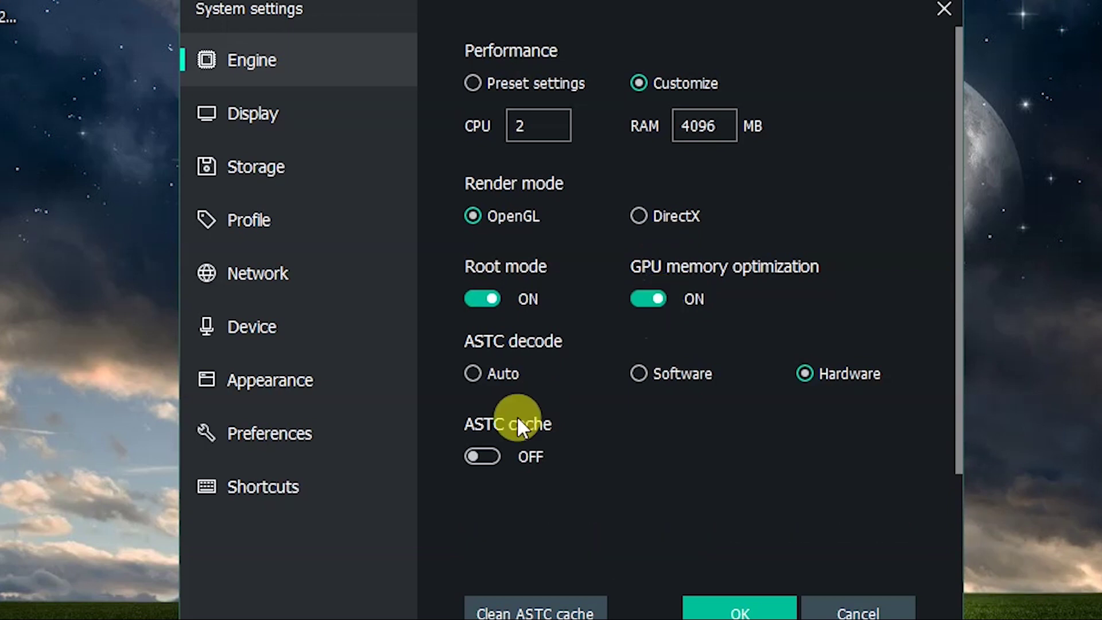
pyautogui.moveTo(478, 457)
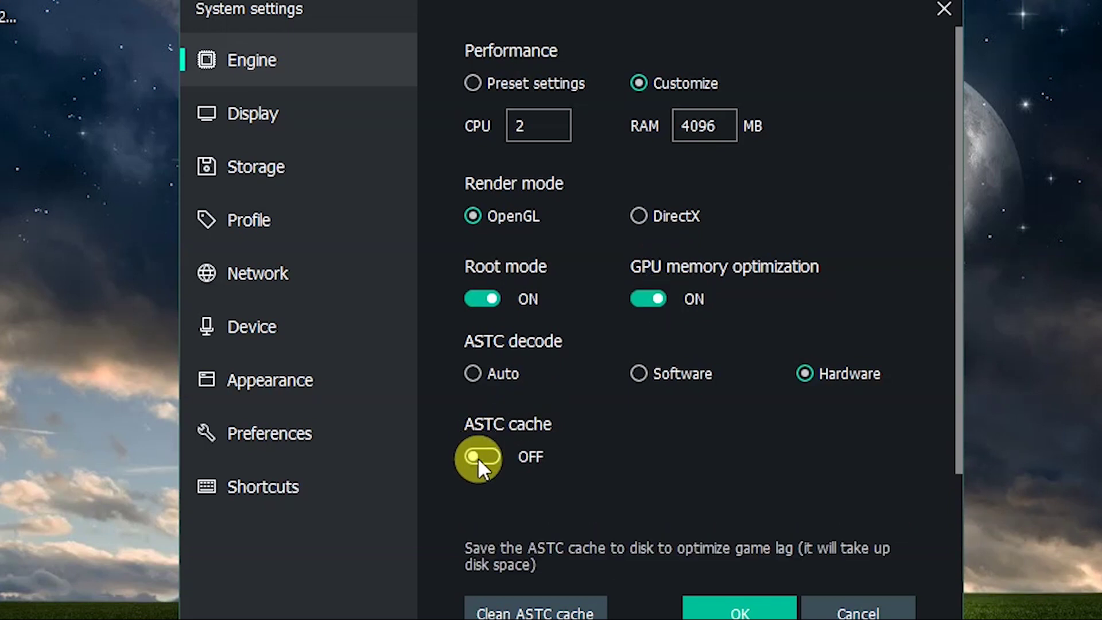
# Keep the 1280 * 720 resolution and enable high frame rate mode at 90 FPS.
pyautogui.click(299, 125)
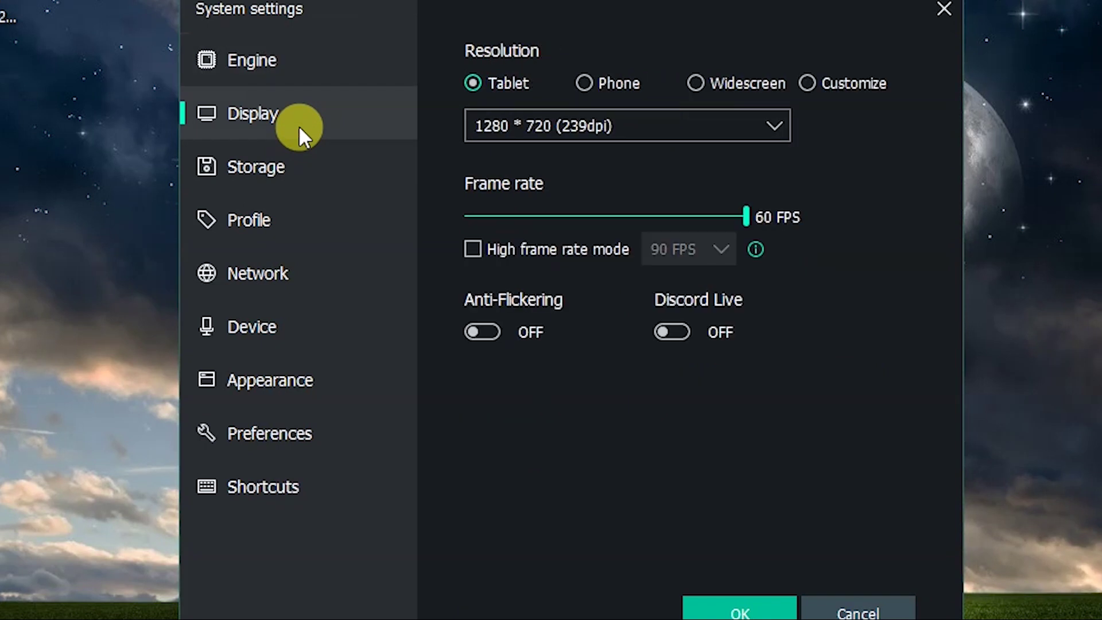
pyautogui.click(691, 139)
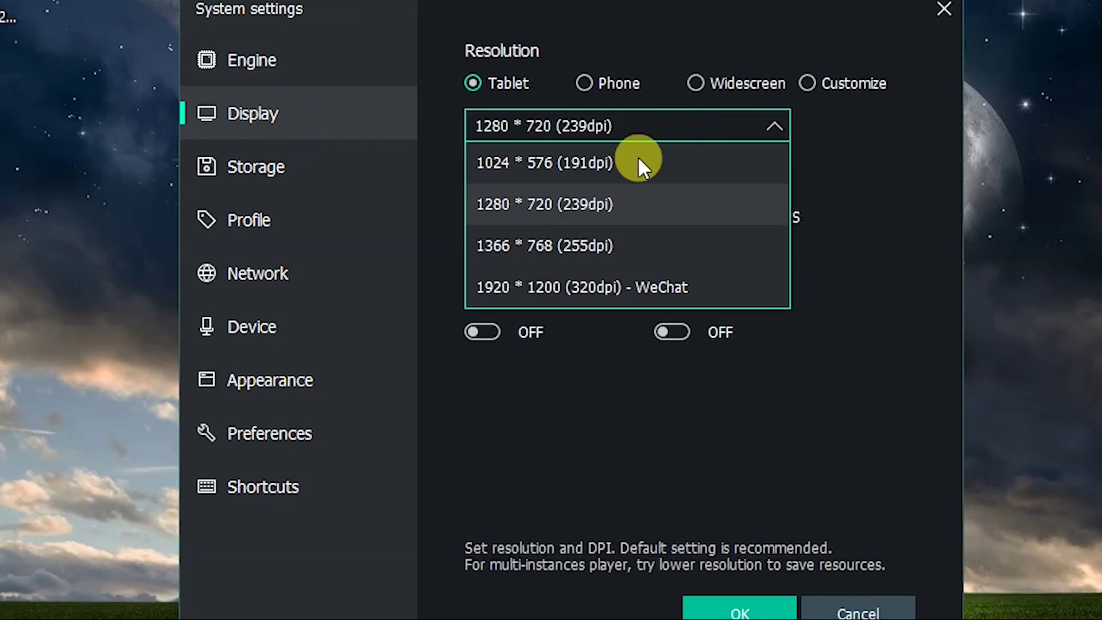
pyautogui.click(533, 203)
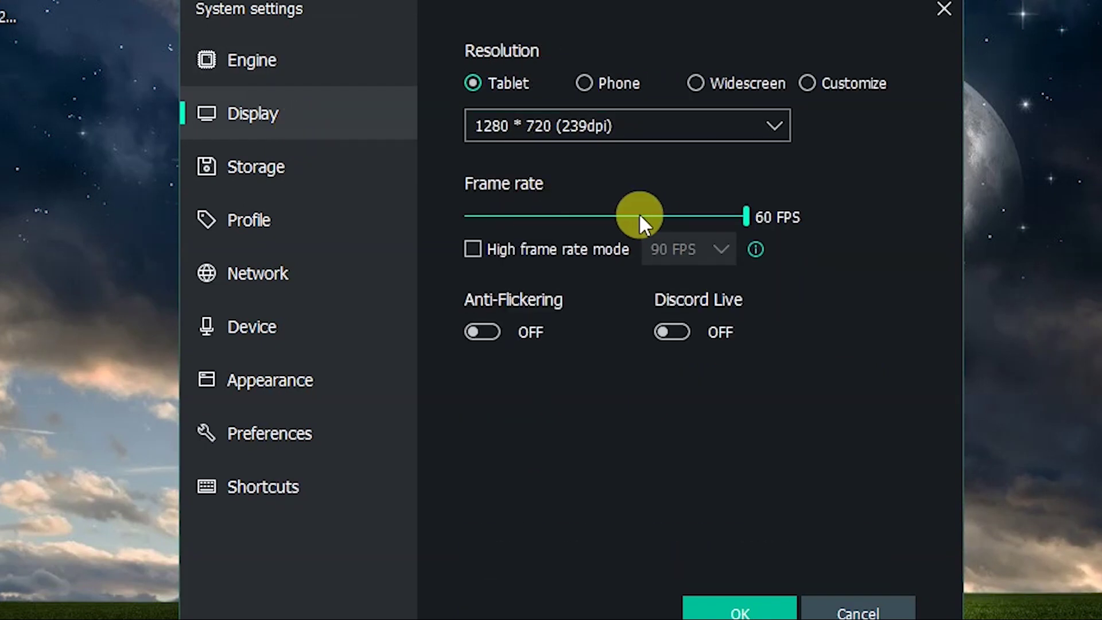
pyautogui.click(529, 248)
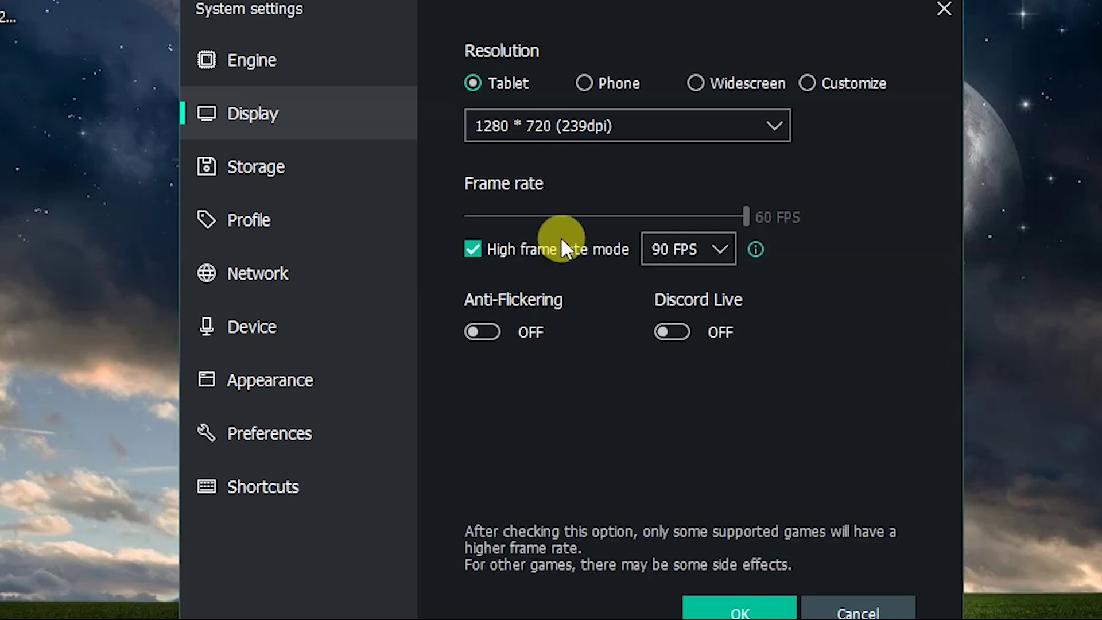
pyautogui.click(654, 324)
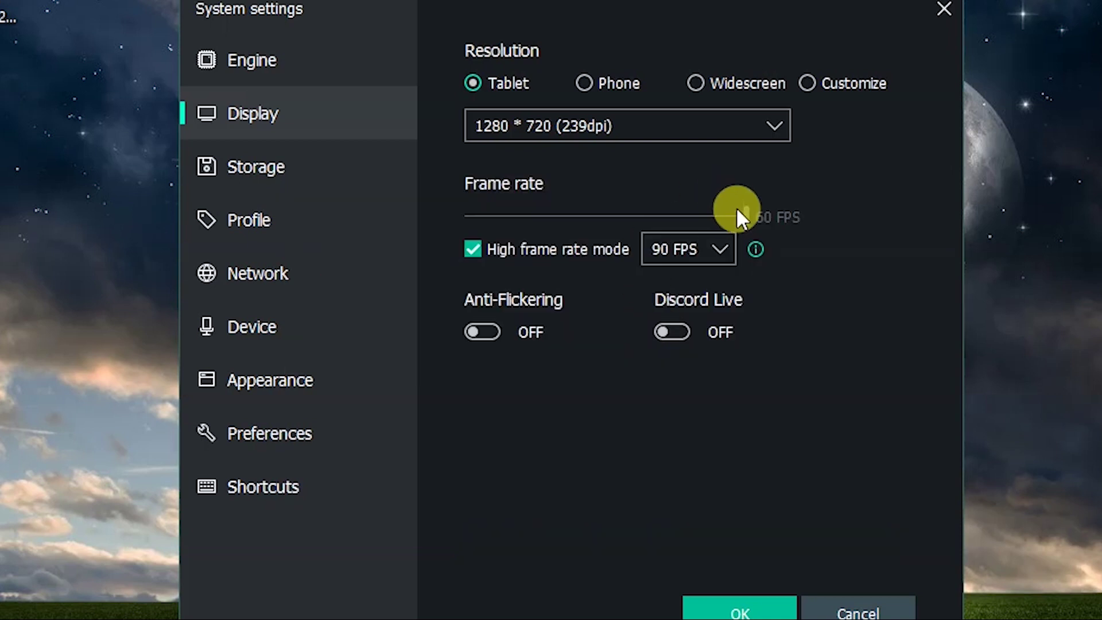
pyautogui.click(714, 244)
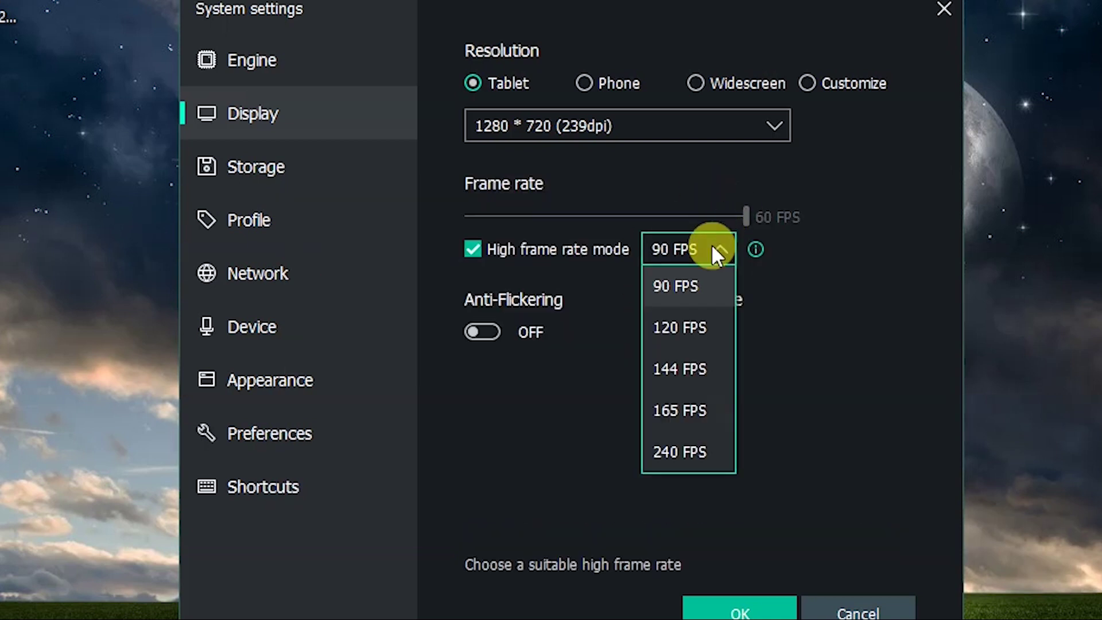
pyautogui.click(683, 290)
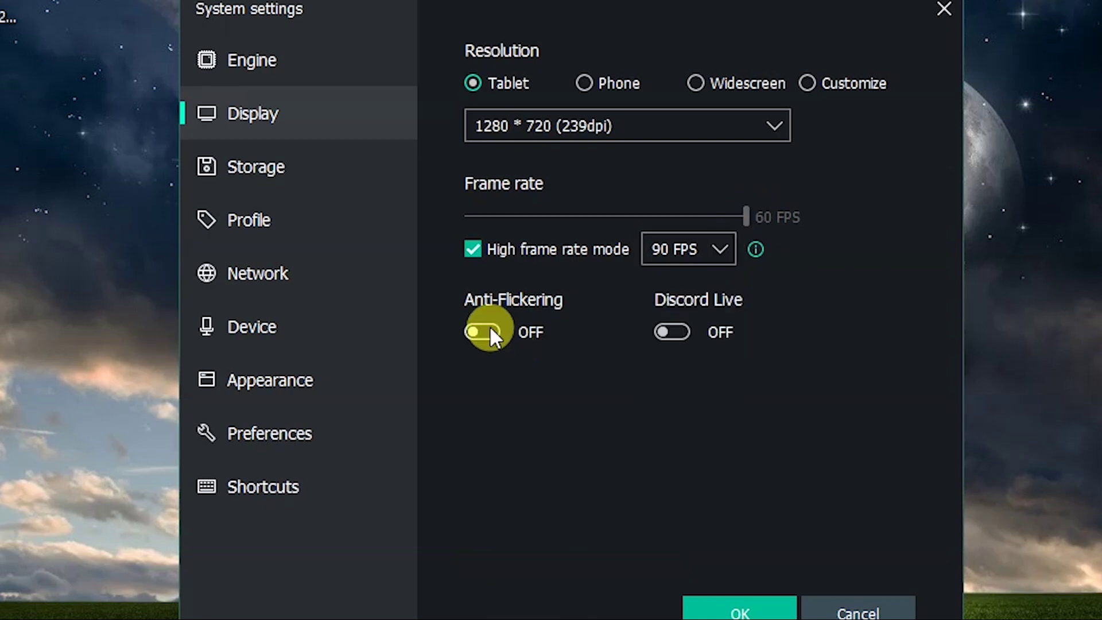
# Set the Profile device model to Asus ROG 5(High frame rate).
pyautogui.click(284, 171)
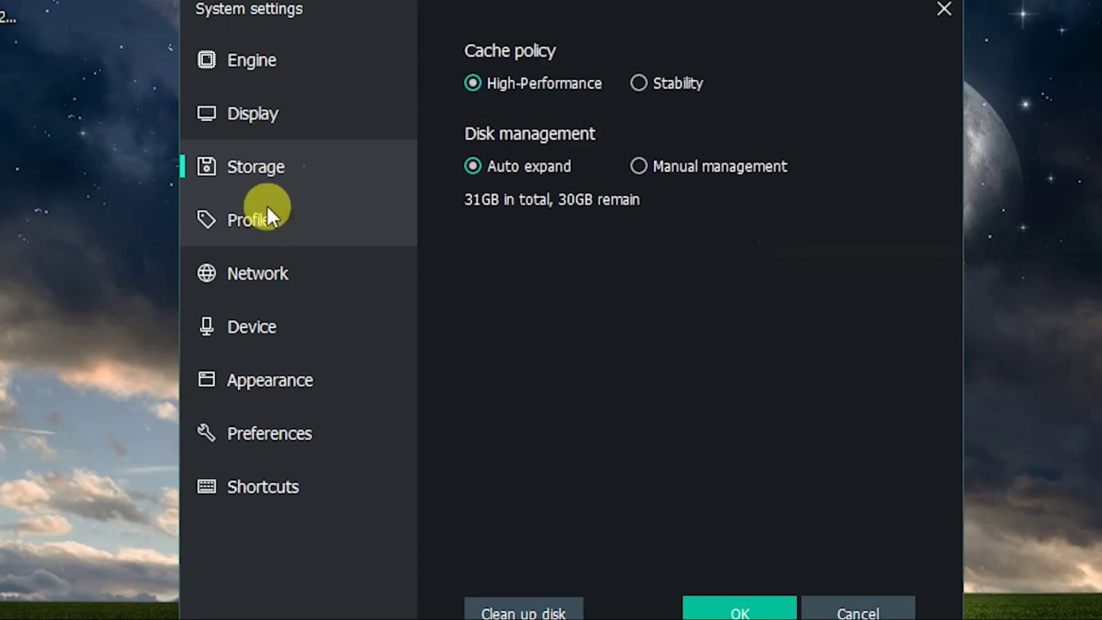
pyautogui.click(266, 219)
pyautogui.click(266, 269)
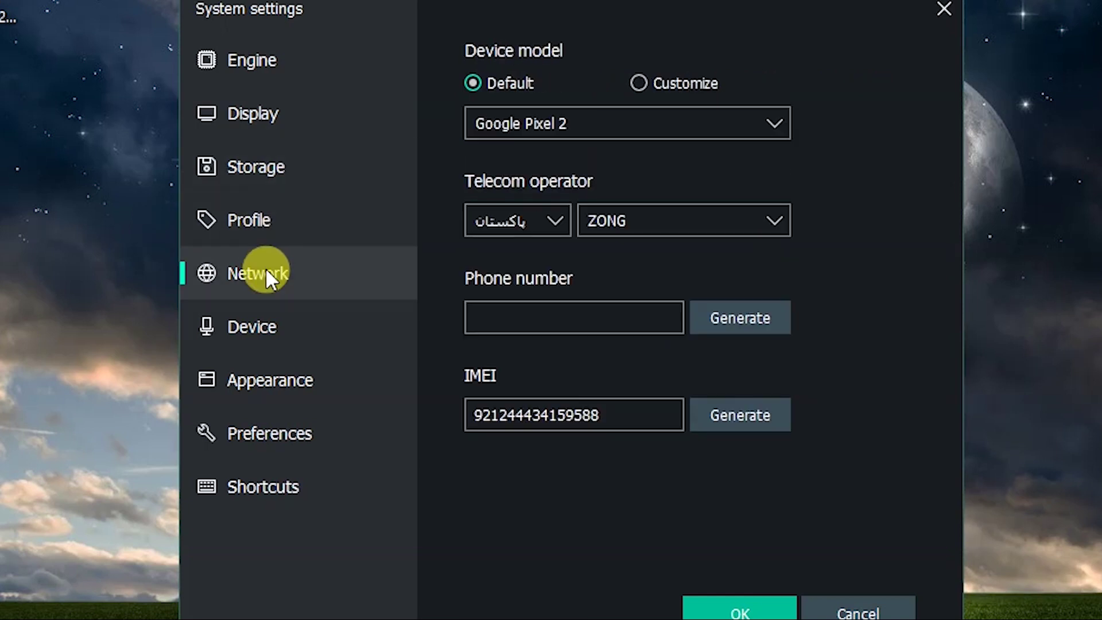
pyautogui.click(265, 228)
pyautogui.click(537, 118)
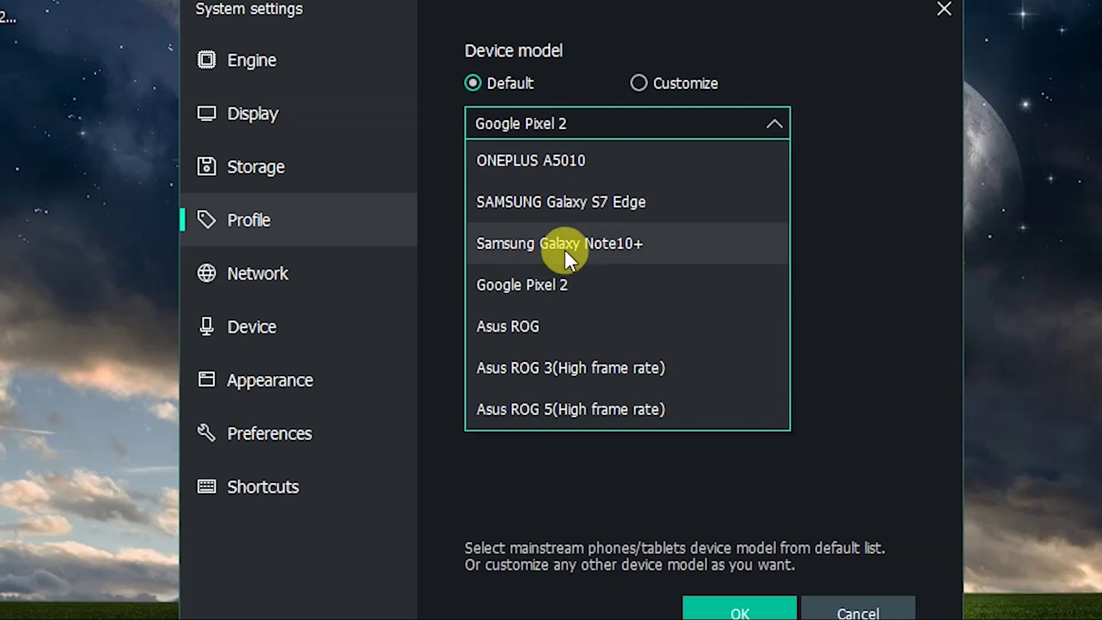
pyautogui.click(522, 411)
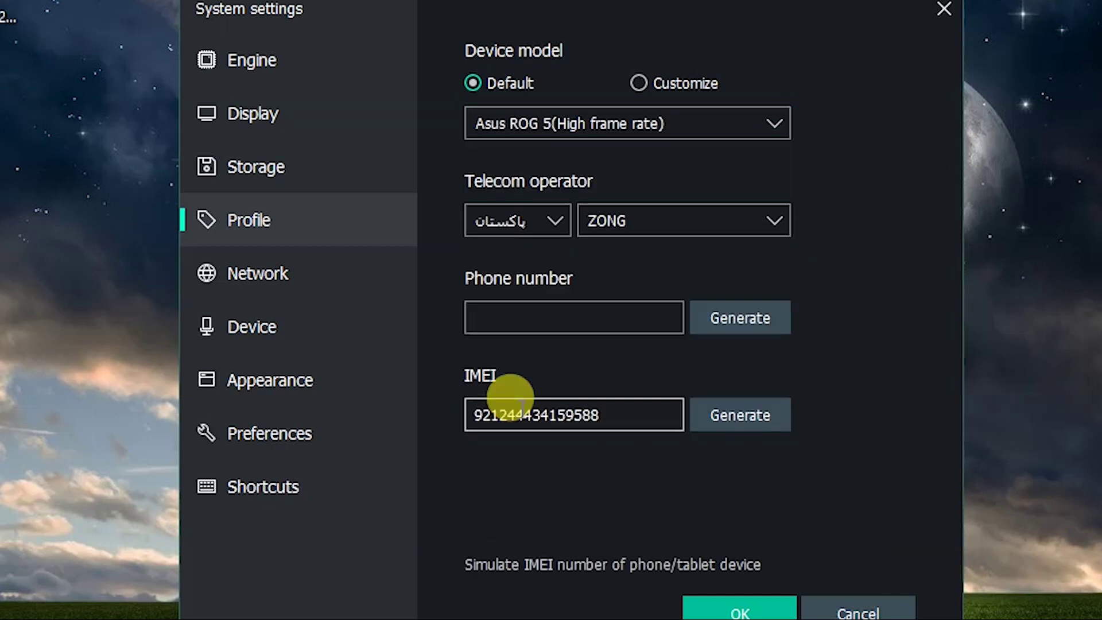
# Browse the Network, audio, Appearance and Preferences pages through to Shortcuts.
pyautogui.click(291, 284)
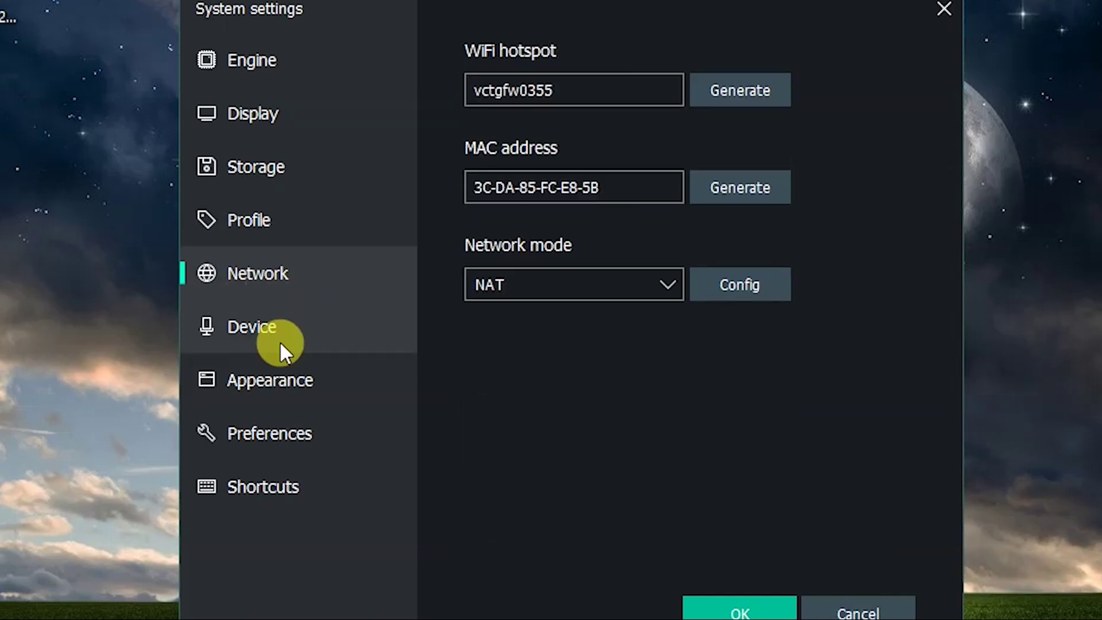
pyautogui.click(280, 343)
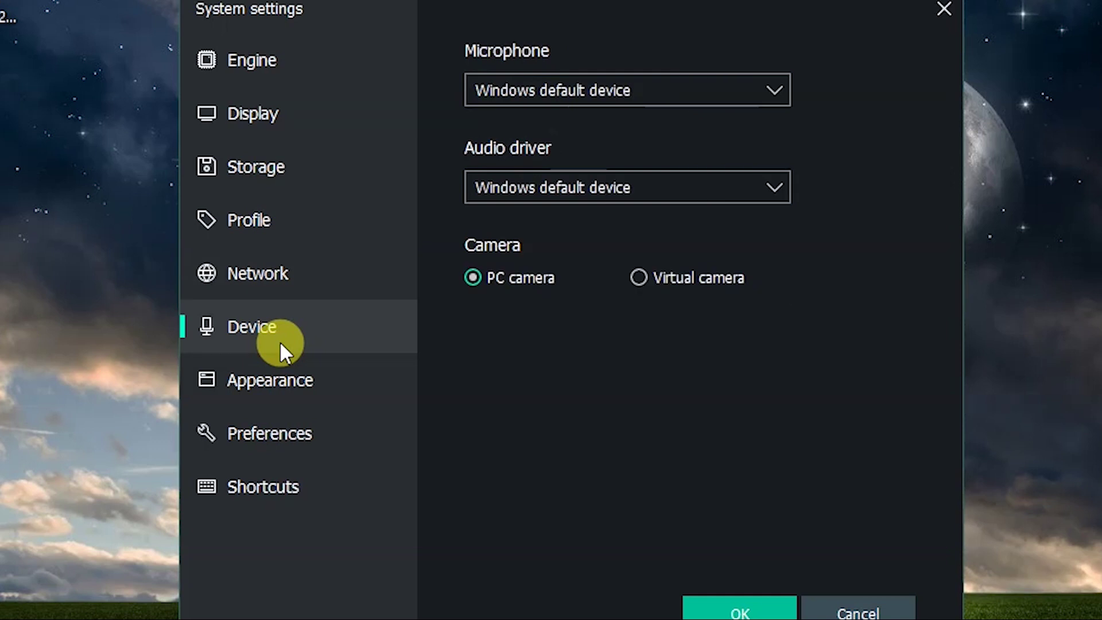
pyautogui.click(280, 380)
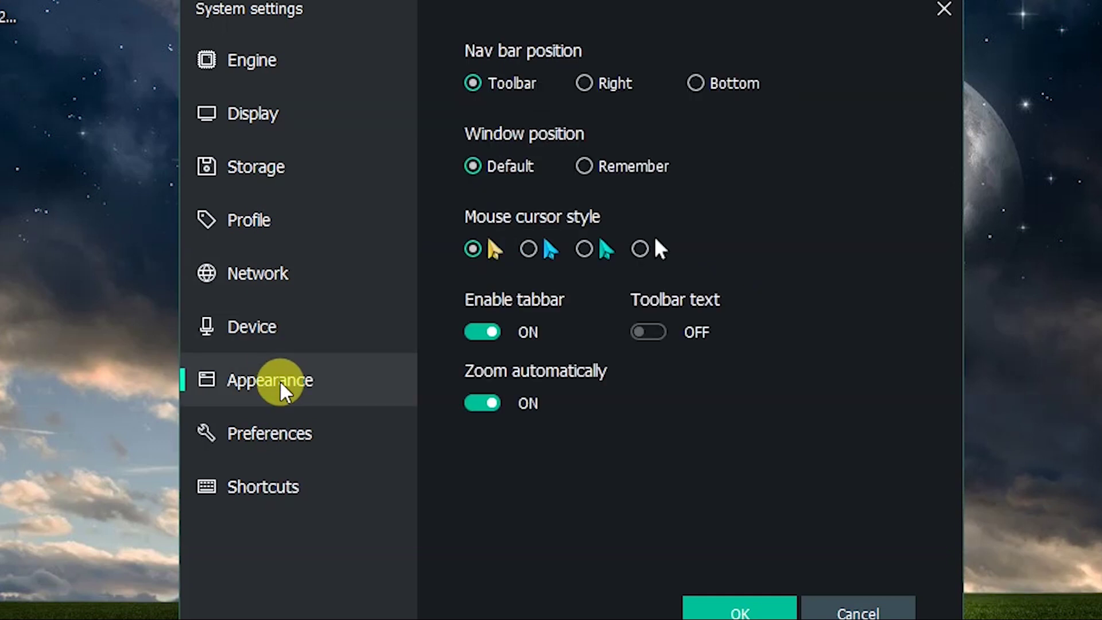
pyautogui.click(281, 425)
pyautogui.click(280, 480)
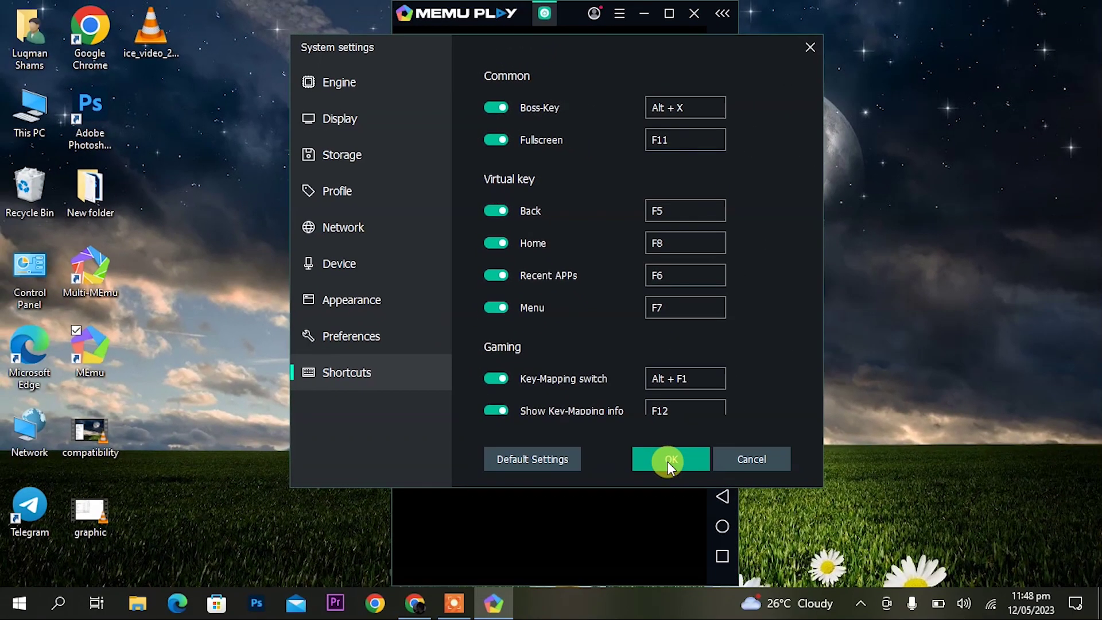
# Save the system settings with OK and restart MEmu now to apply them.
pyautogui.click(669, 462)
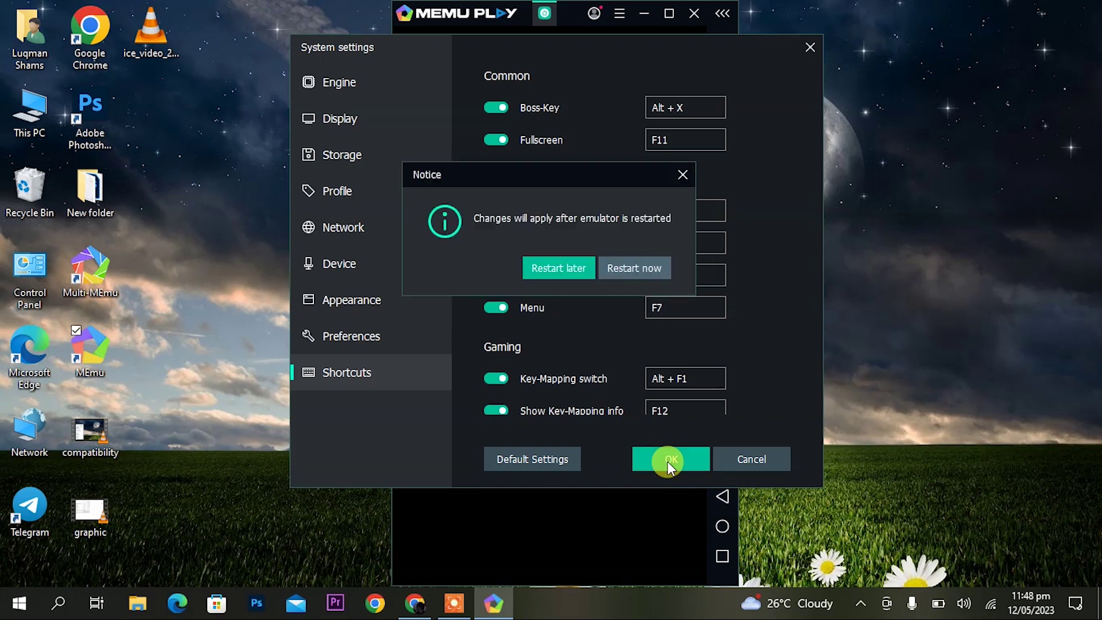
pyautogui.click(629, 270)
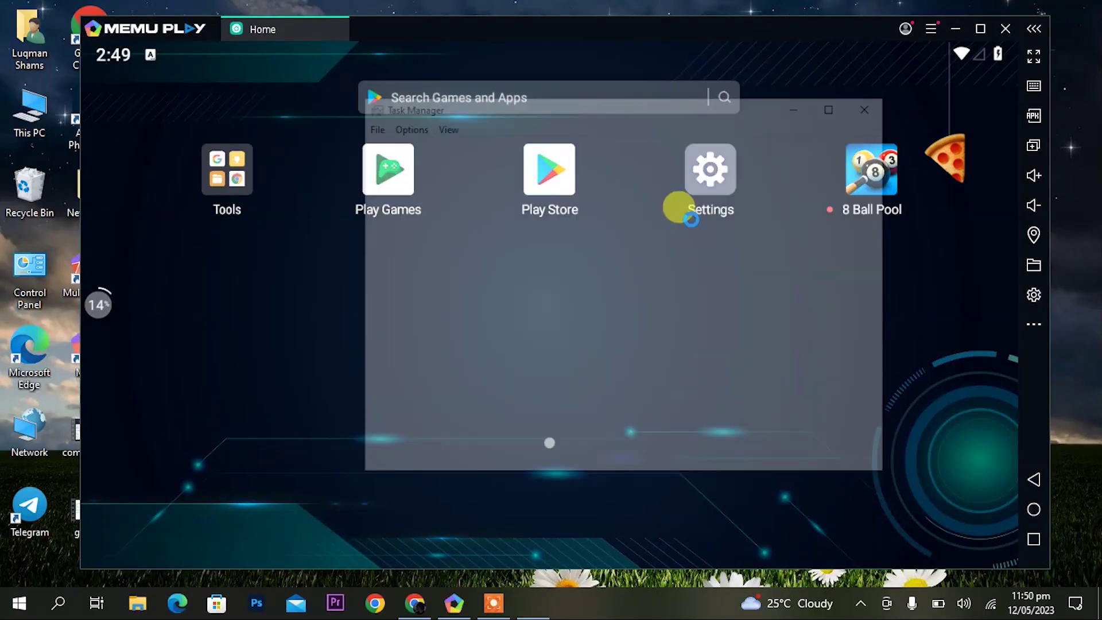
# Set the MEmu.exe process priority to High from Task Manager's Details list.
pyautogui.click(560, 146)
pyautogui.click(616, 150)
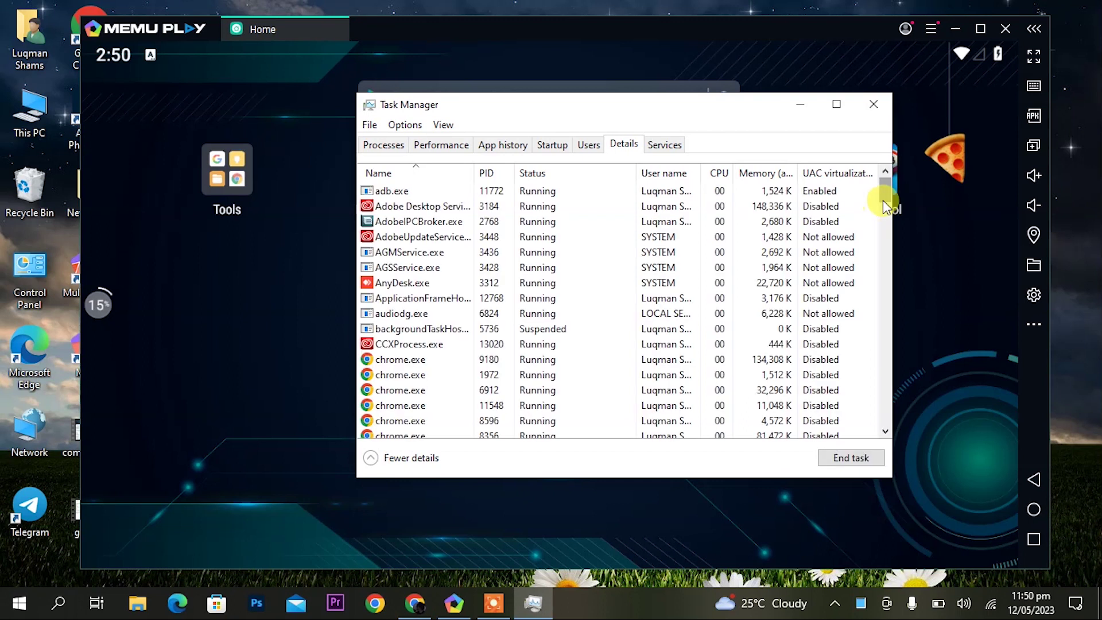
pyautogui.moveTo(884, 183)
pyautogui.mouseDown()
pyautogui.moveTo(887, 423)
pyautogui.moveTo(888, 248)
pyautogui.mouseUp()
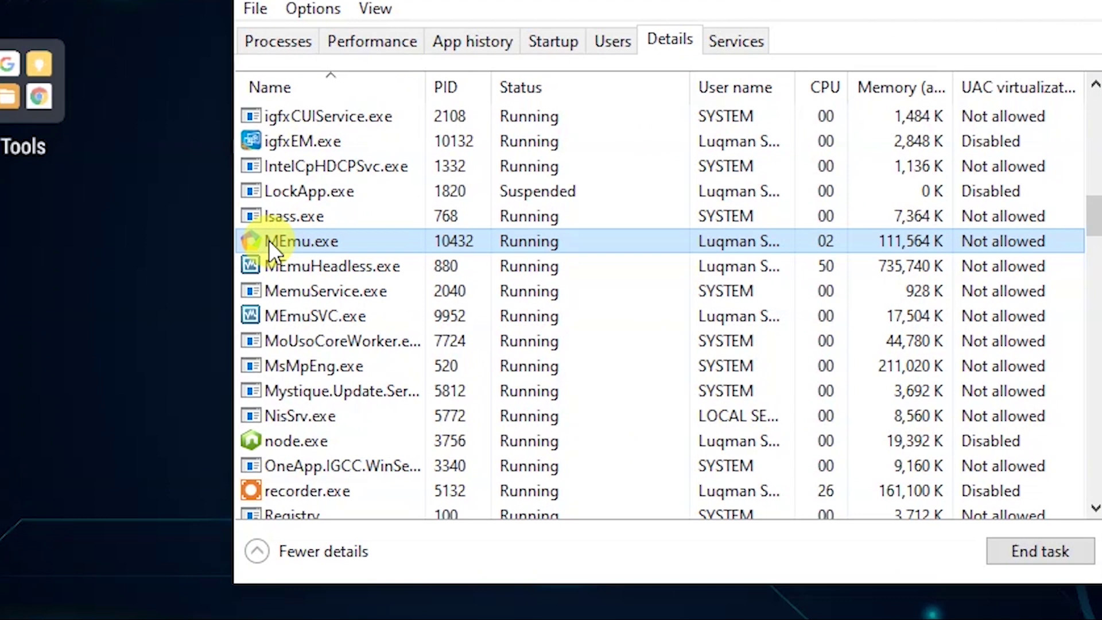
pyautogui.rightClick(378, 267)
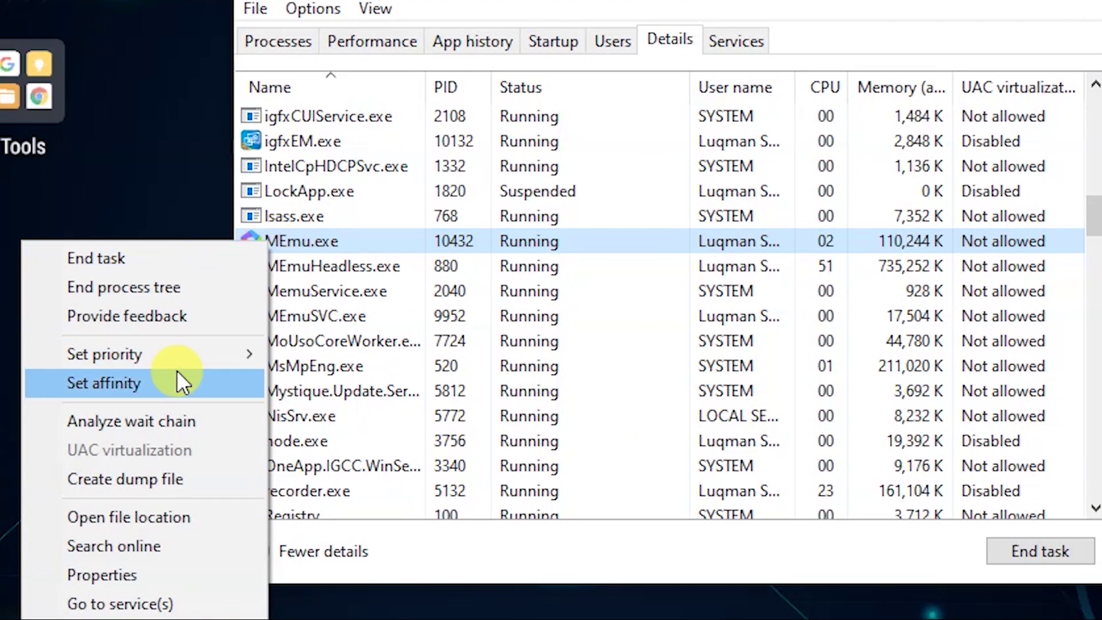
pyautogui.moveTo(180, 355)
pyautogui.click(344, 391)
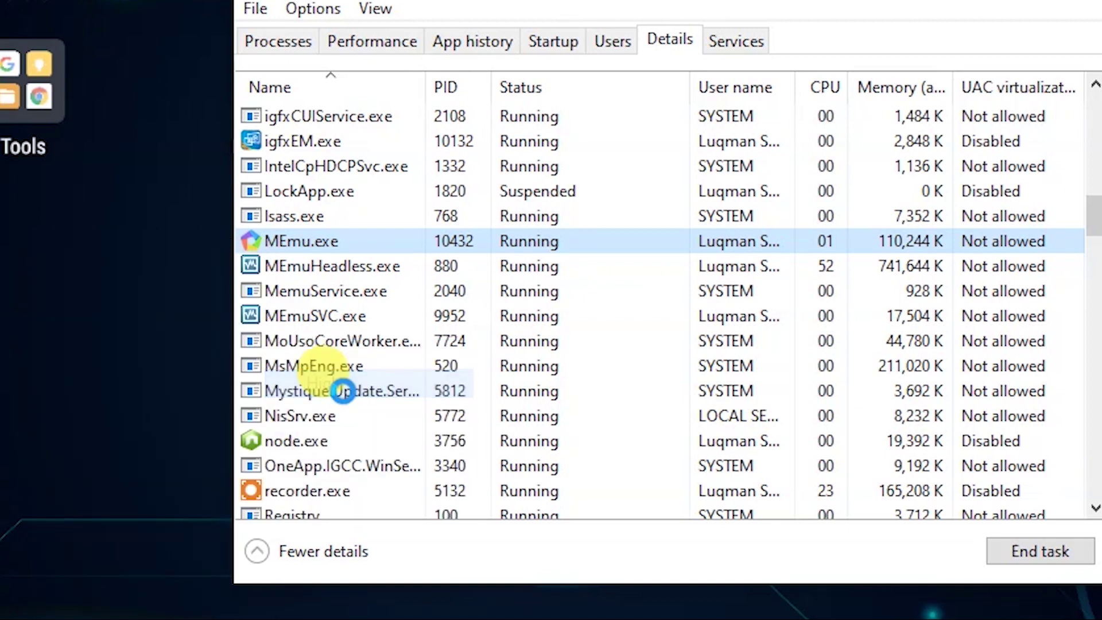
pyautogui.click(584, 328)
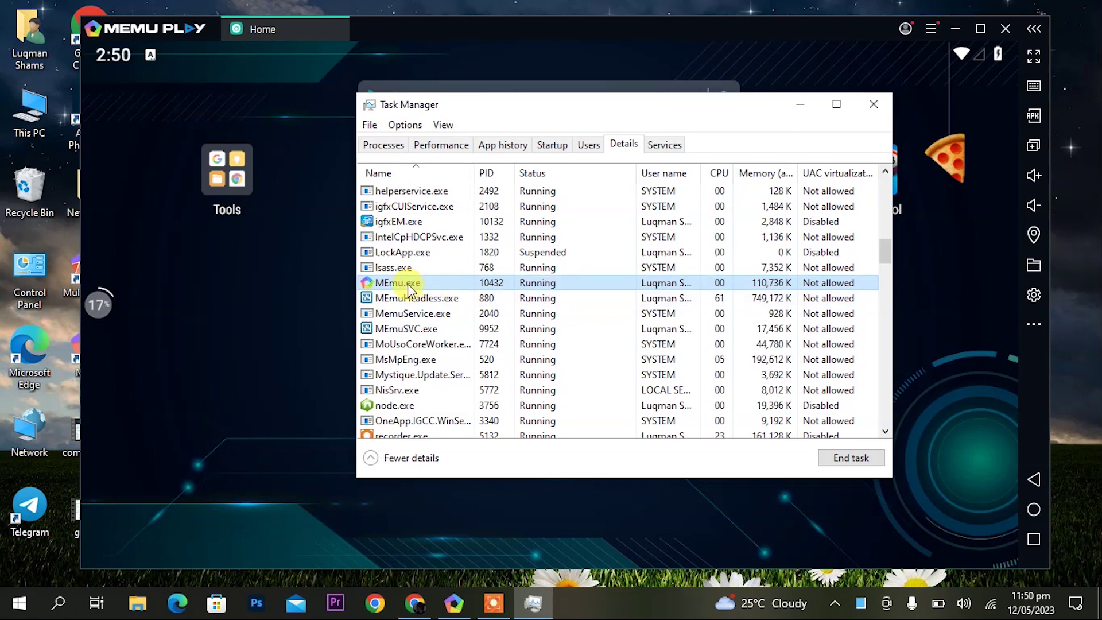
pyautogui.scroll(-1, 660, 214)
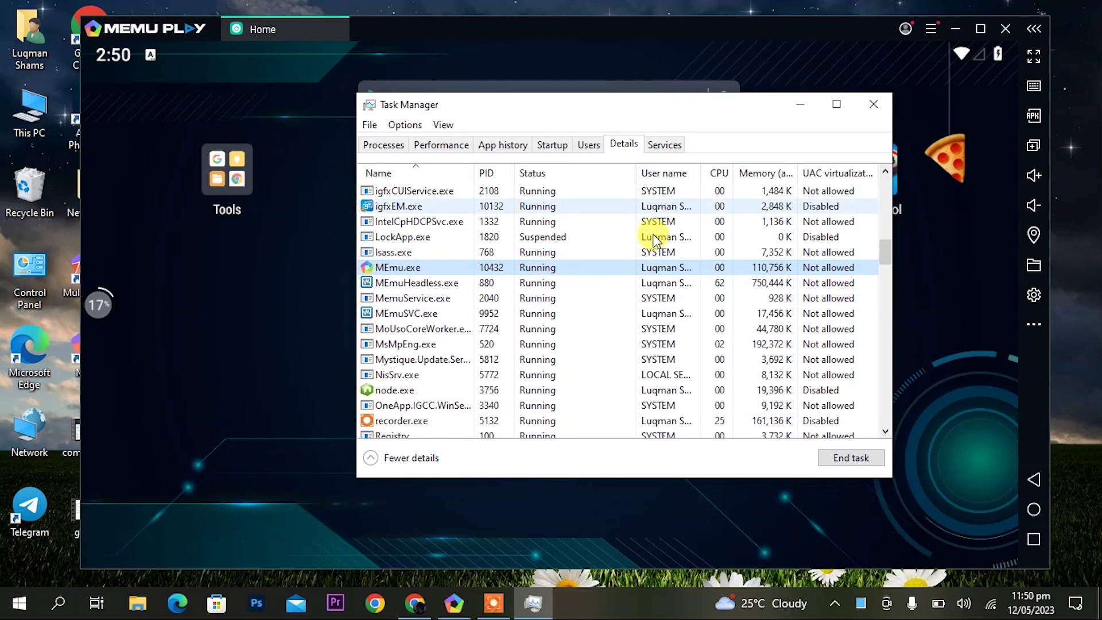
pyautogui.rightClick(890, 247)
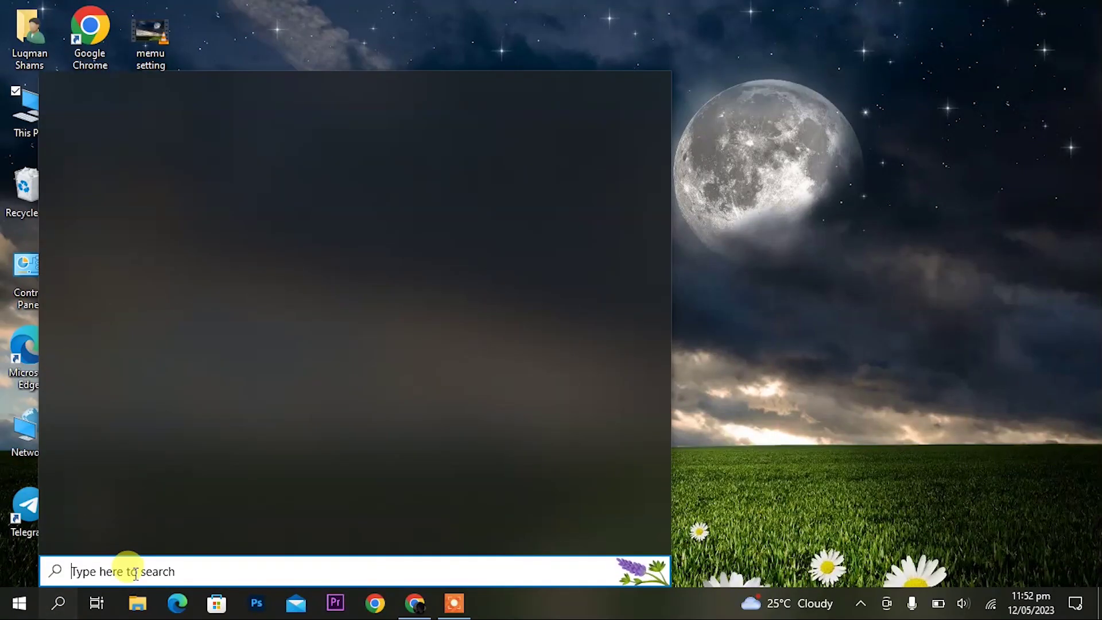
# Search 'power and' and make the first Ultimate Performance plan the active power plan.
pyautogui.write('power')
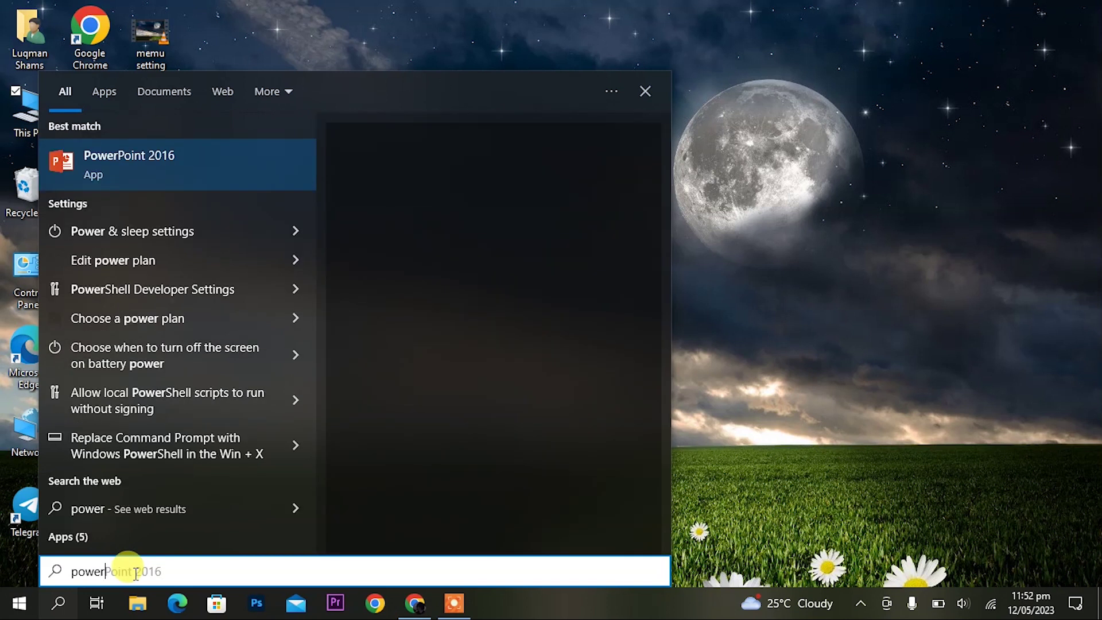
pyautogui.write(' and')
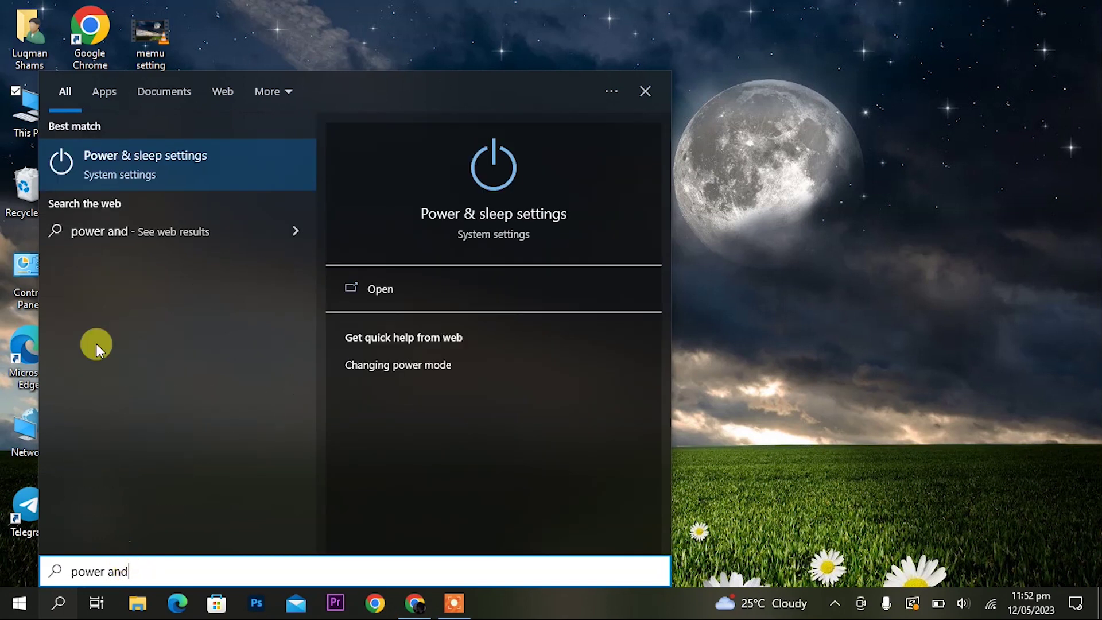
pyautogui.click(164, 162)
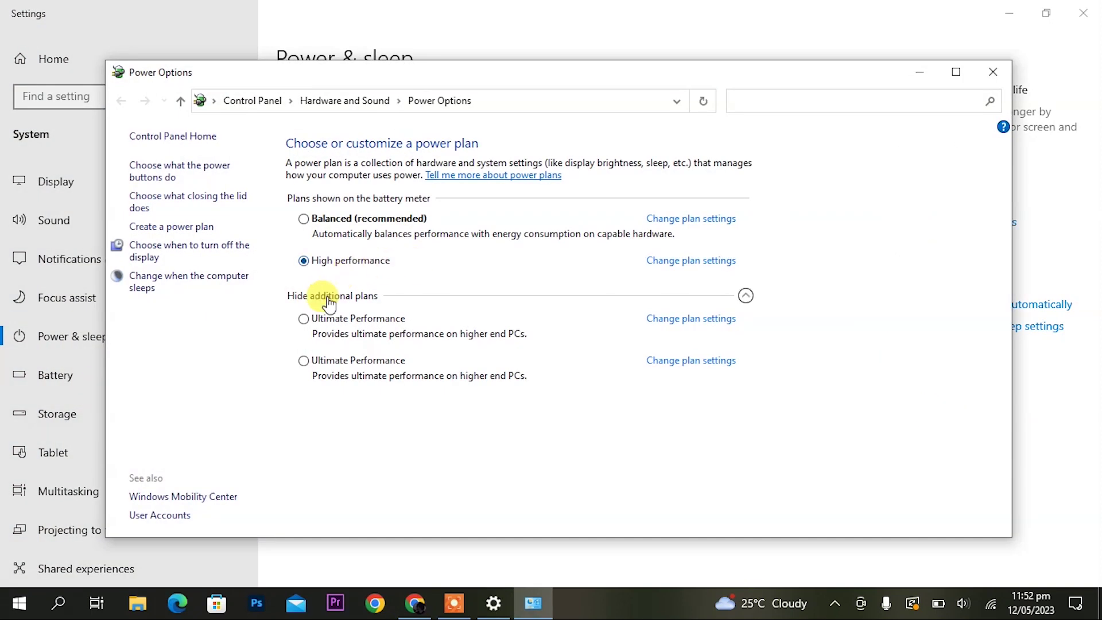
pyautogui.click(304, 319)
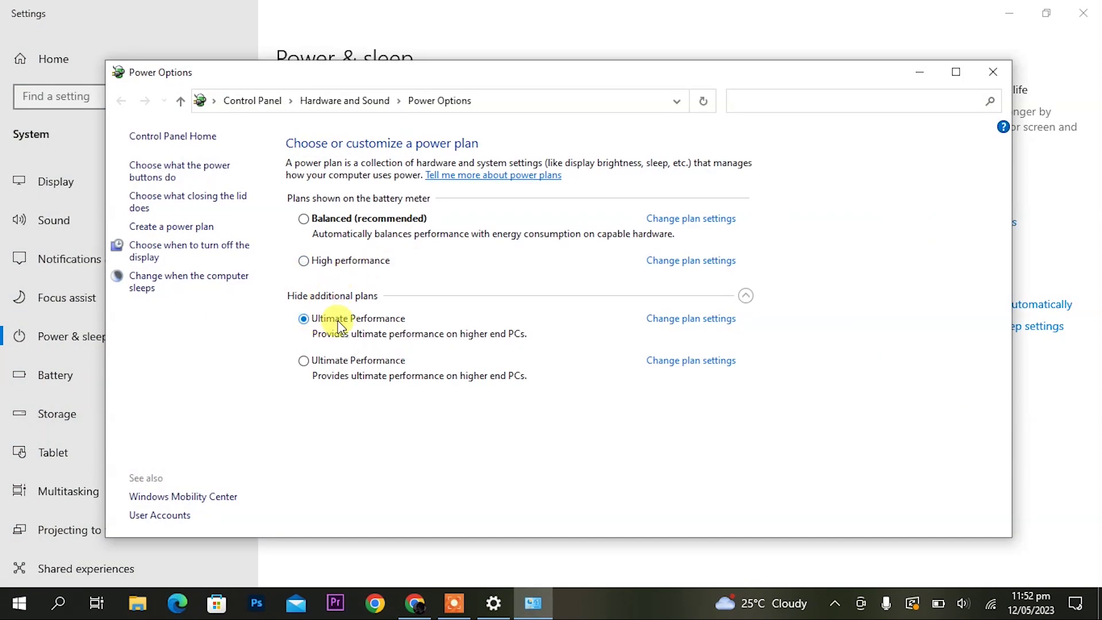
pyautogui.click(352, 264)
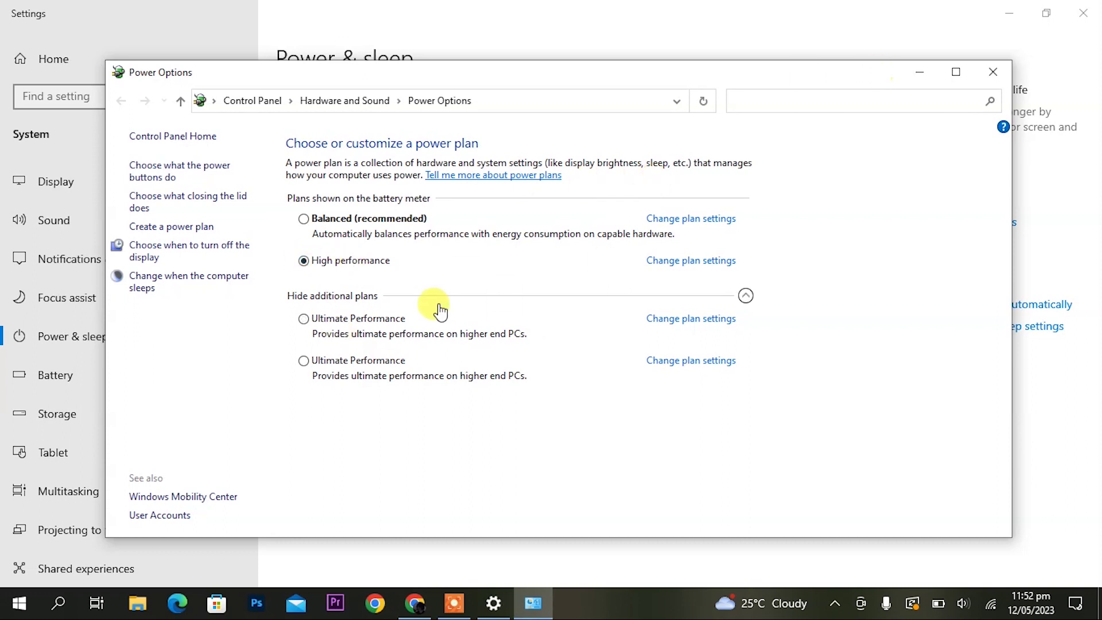
pyautogui.click(370, 317)
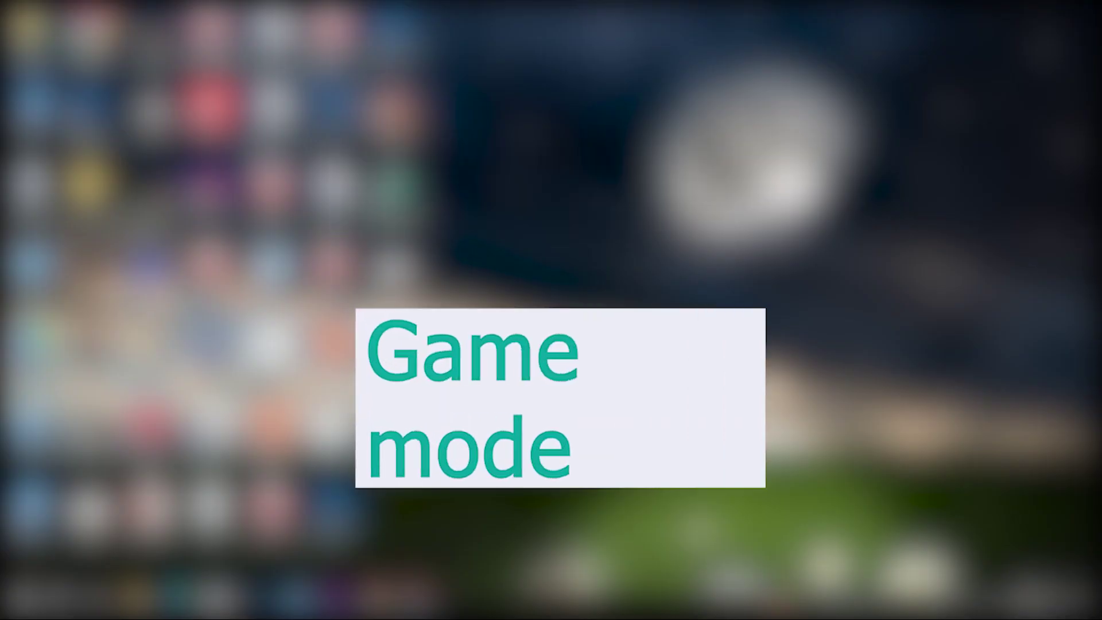
# Search 'game mode', leave the Game Mode toggle On, and close Settings.
pyautogui.click(68, 604)
pyautogui.write('game  mode')
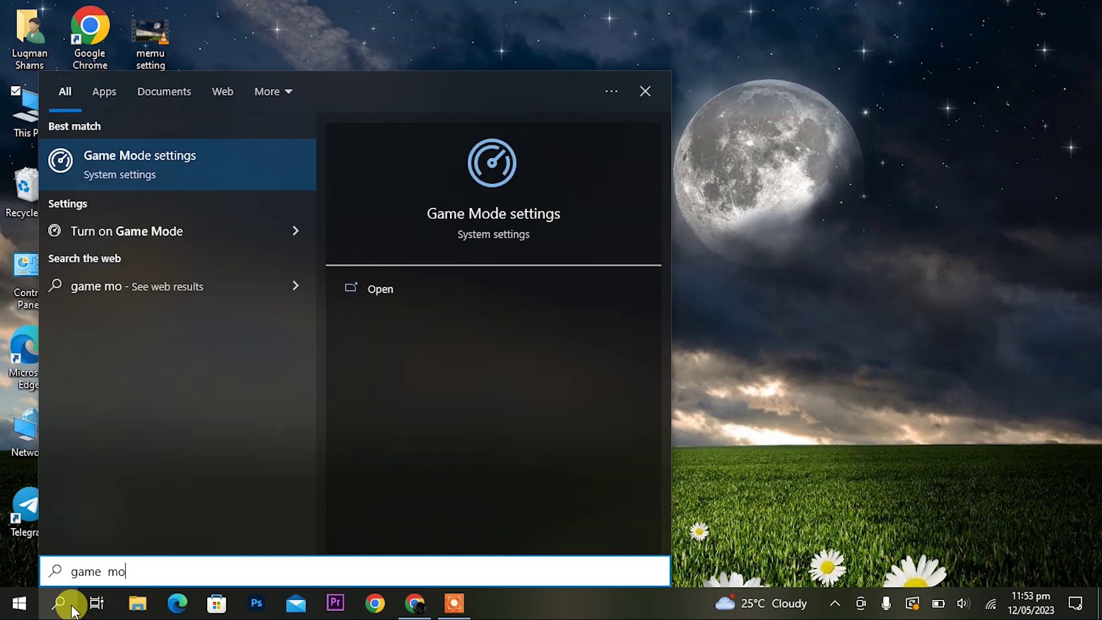
pyautogui.click(124, 169)
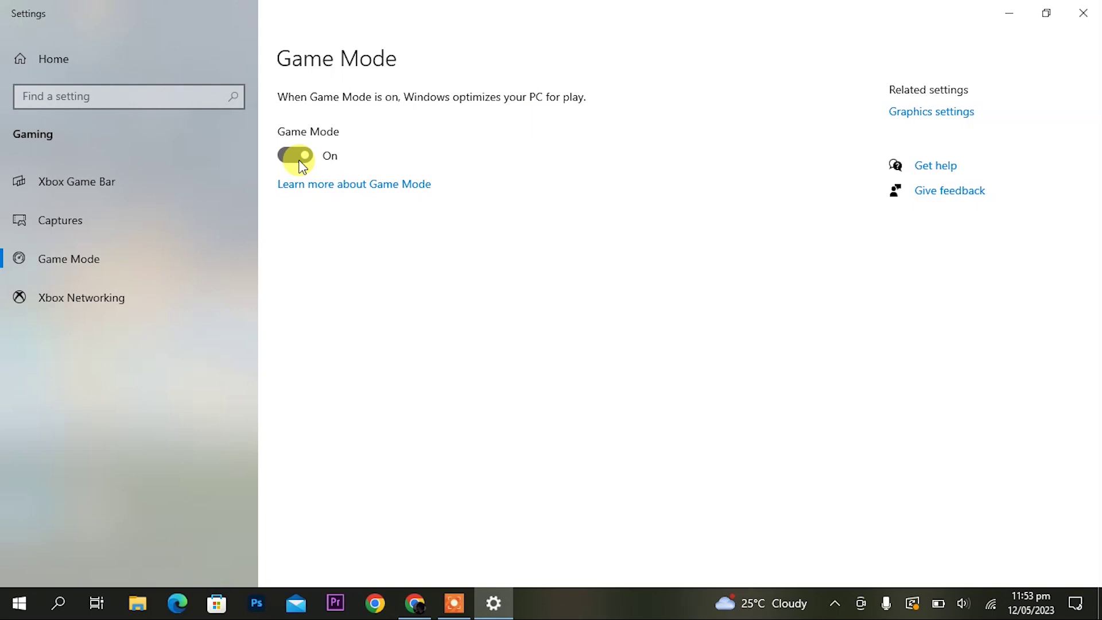
pyautogui.click(309, 156)
pyautogui.click(304, 158)
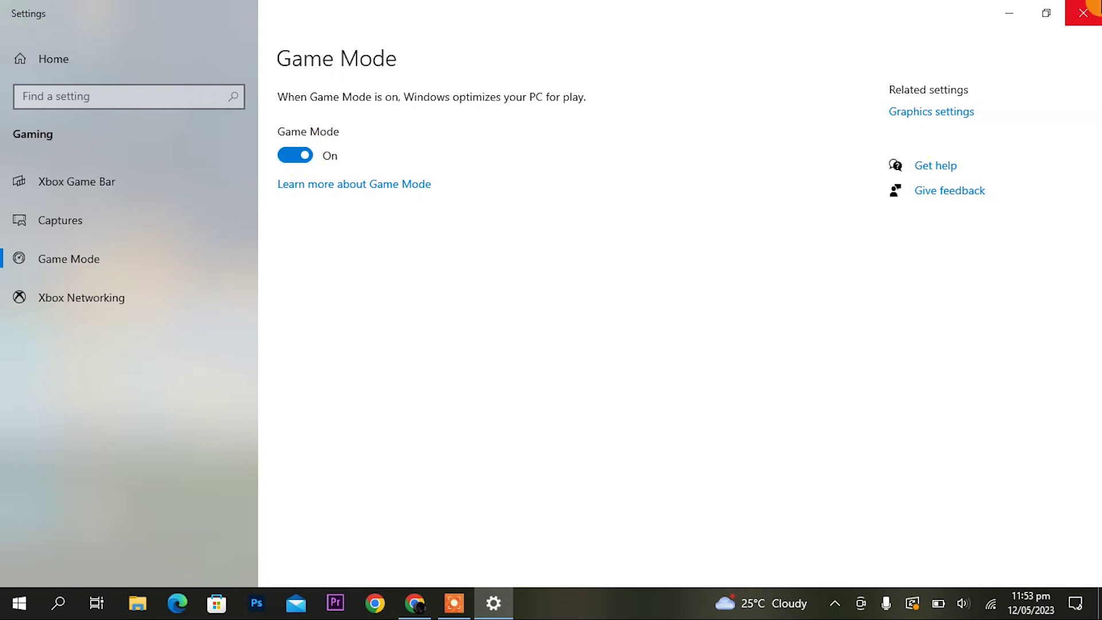
pyautogui.click(1084, 12)
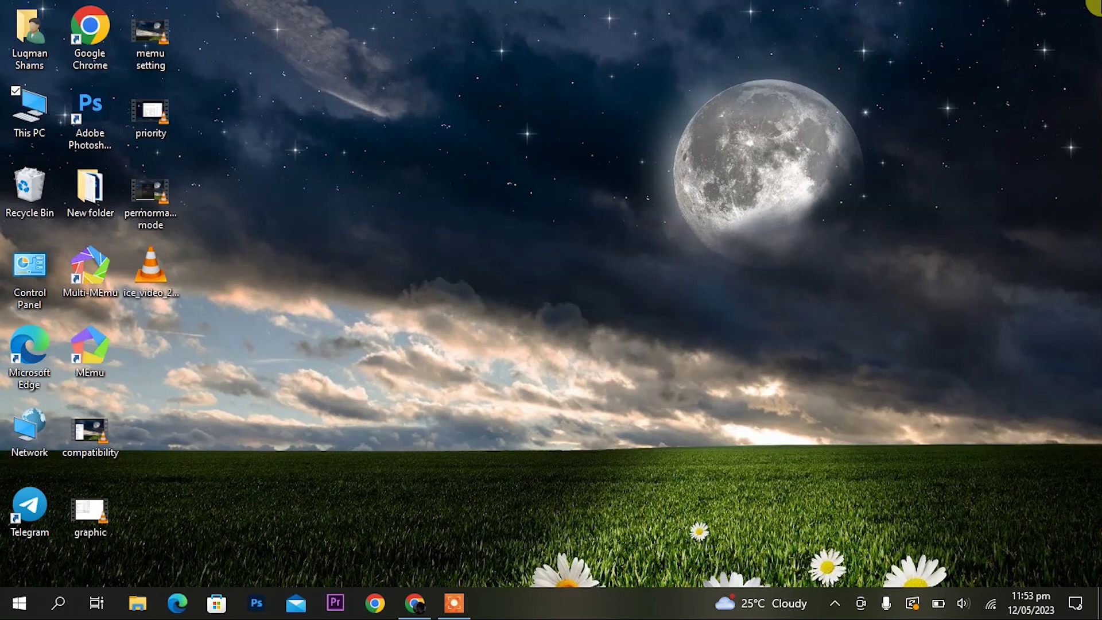